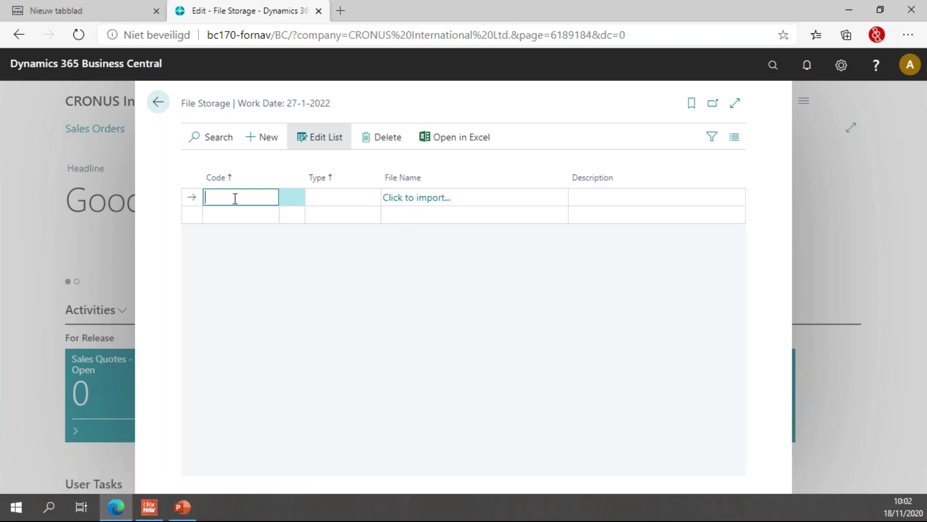
Fill in a File Storage entry with code 2ND, type WATERMARK and description Second Page
type("ND")
key("Tab")
type("WATERMARK")
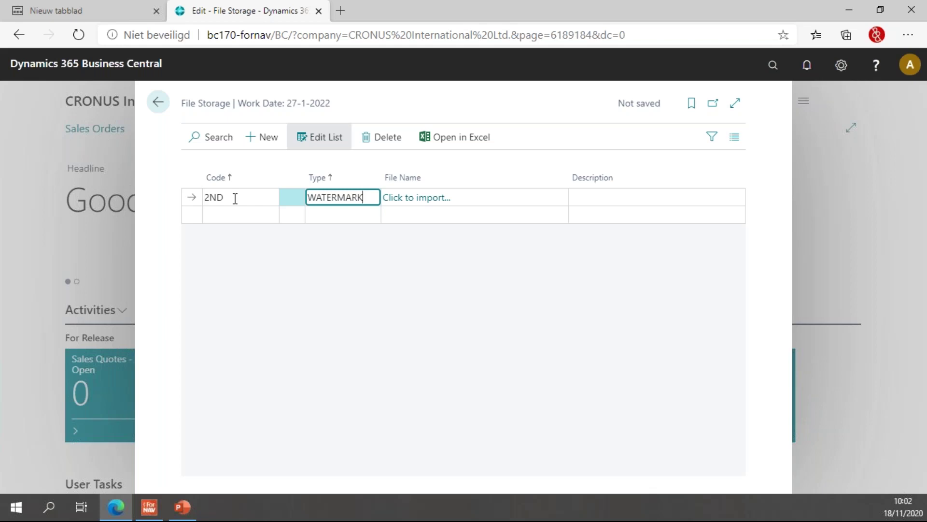
key("Tab")
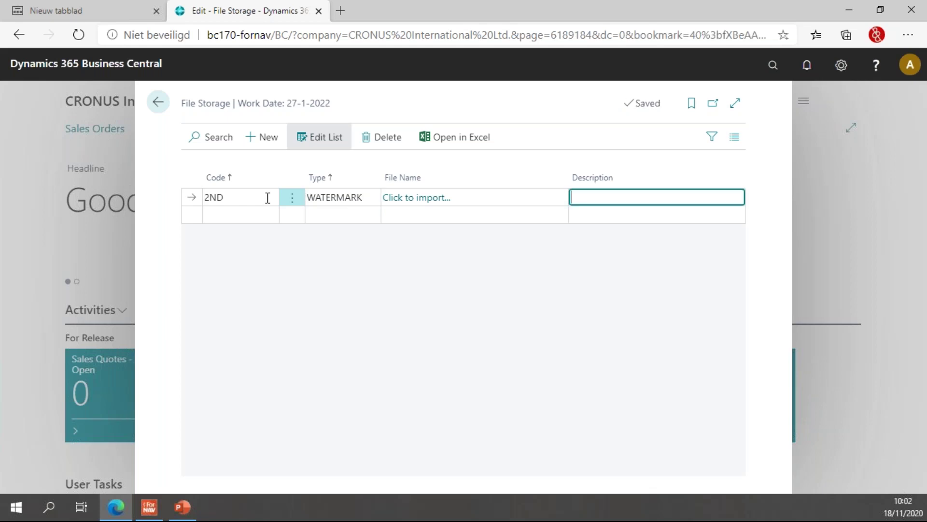
type("Second Pa")
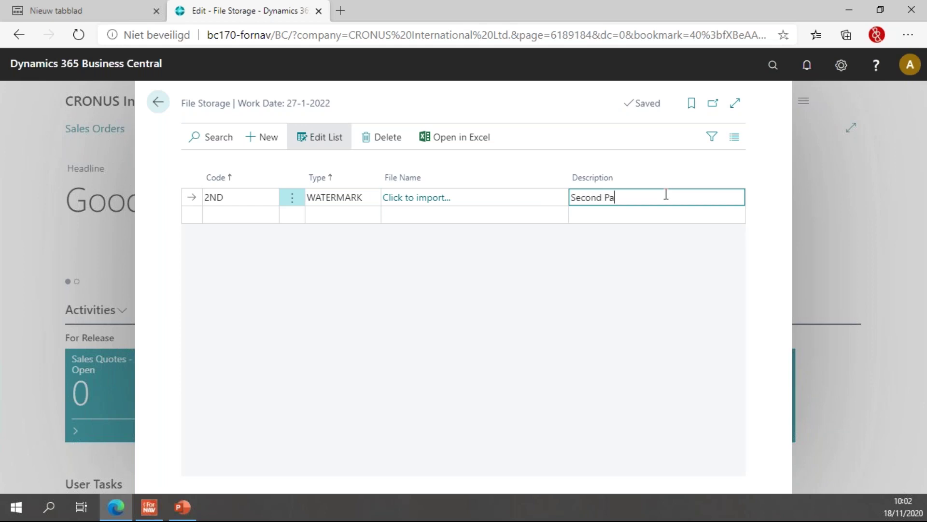
Start the file import for the 2ND entry, preview Flower.pdf from the Coffeebreak folder, and close the preview
left_click(389, 198)
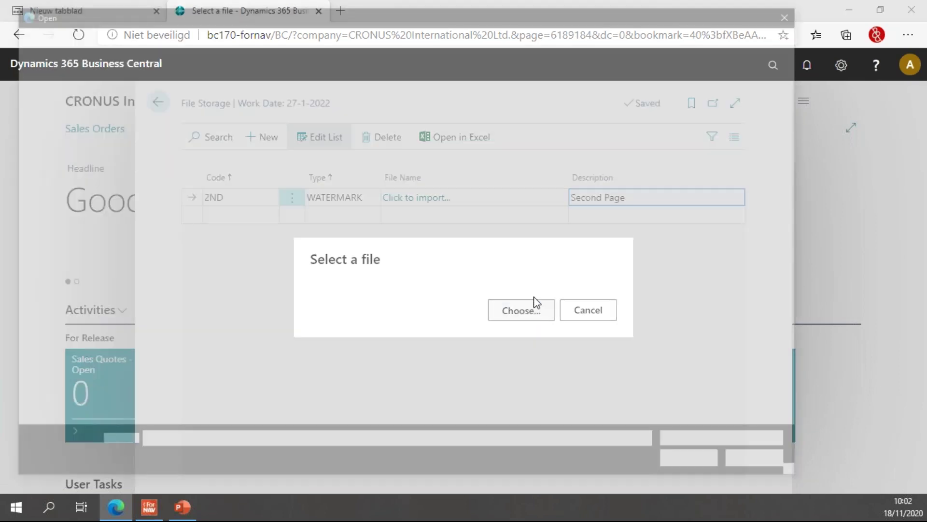
left_click(531, 306)
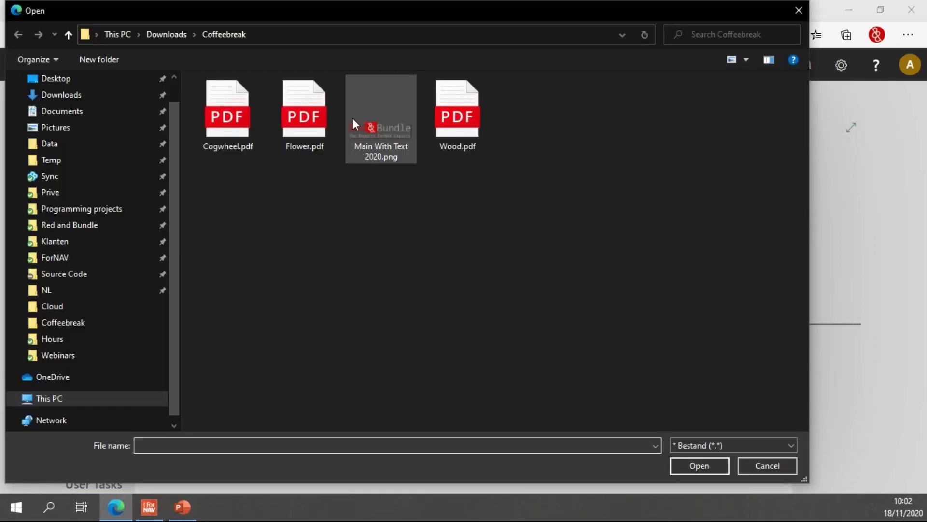
left_click(295, 115)
right_click(312, 119)
left_click(367, 147)
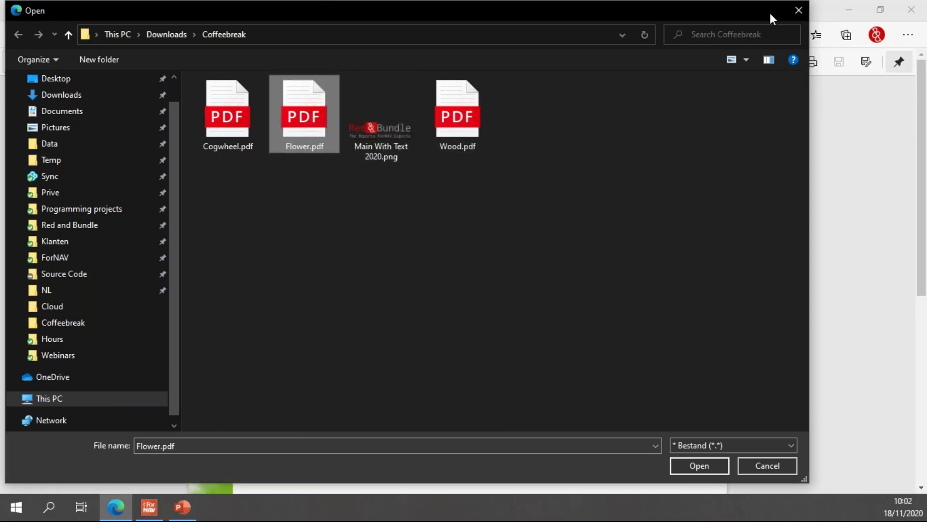
left_click(756, 464)
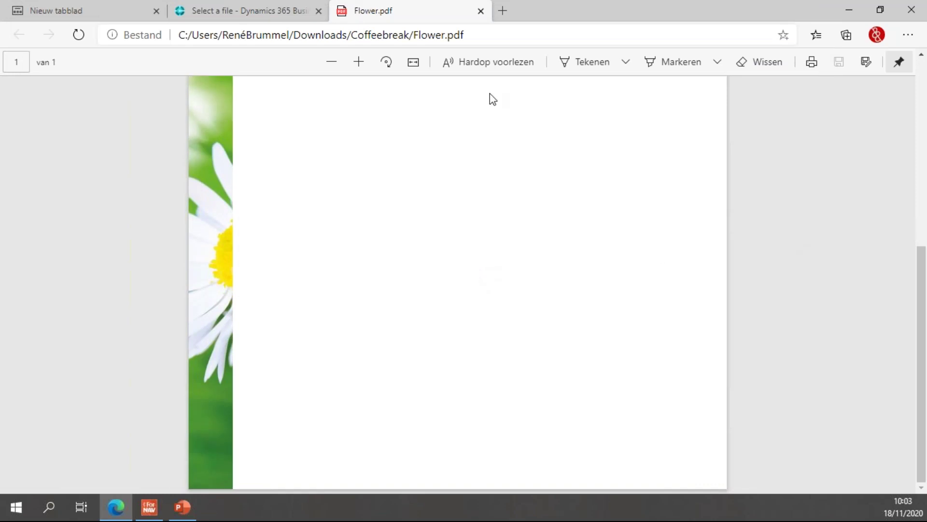
left_click(483, 13)
Import Flower.pdf as the watermark file for the 2ND entry
left_click(529, 311)
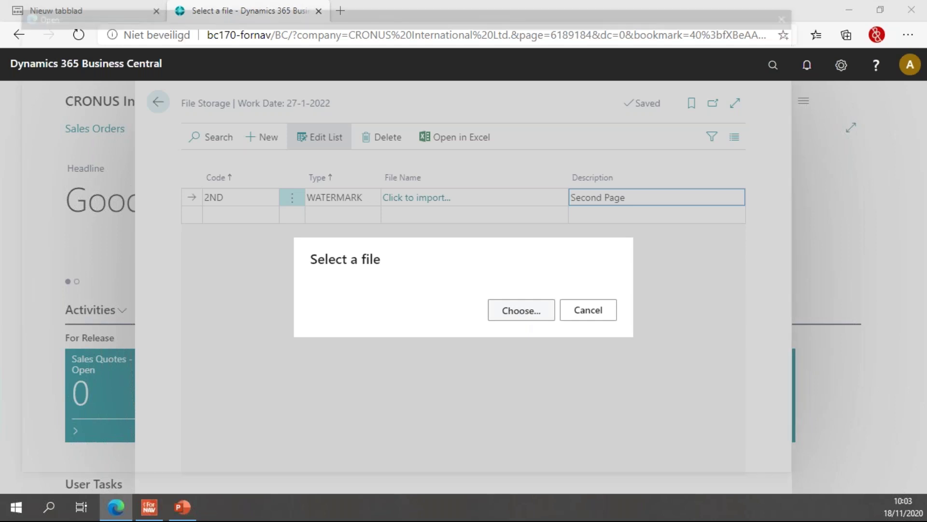
left_click(310, 130)
left_click(695, 464)
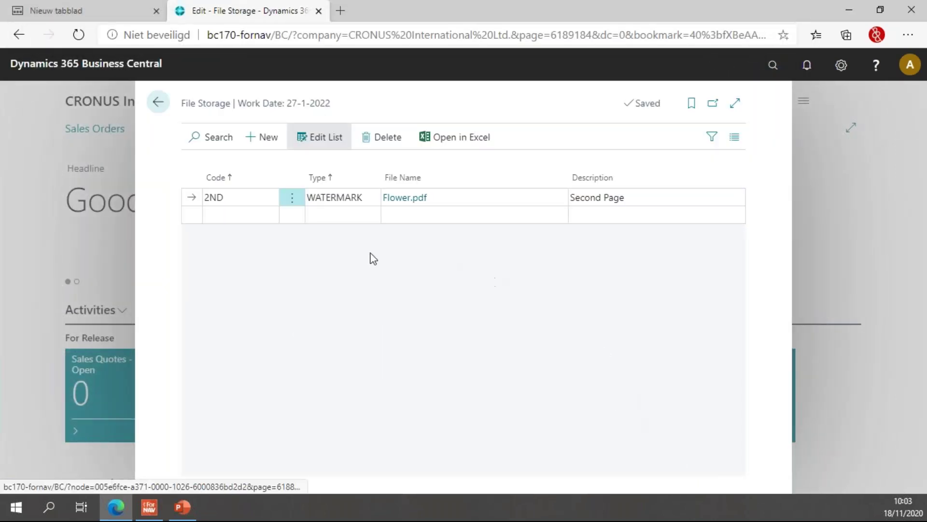
Add a second File Storage entry with code LONDON, type WATERMARK and description Resp center London
left_click(227, 214)
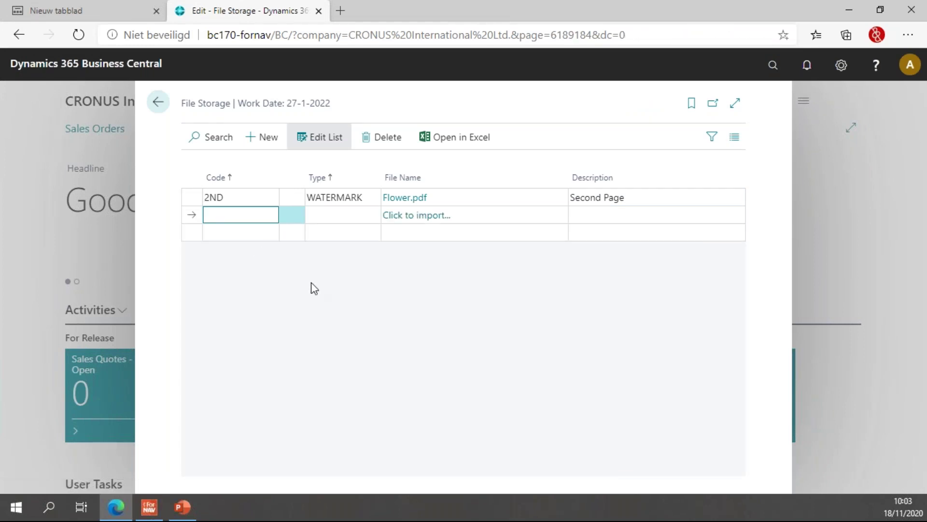
type("LONDON")
key("Tab")
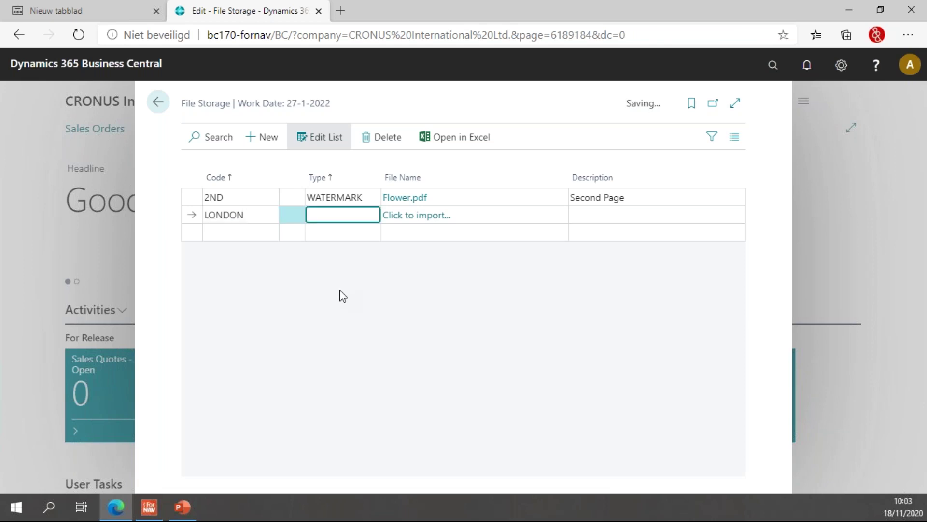
type("w")
key("Tab")
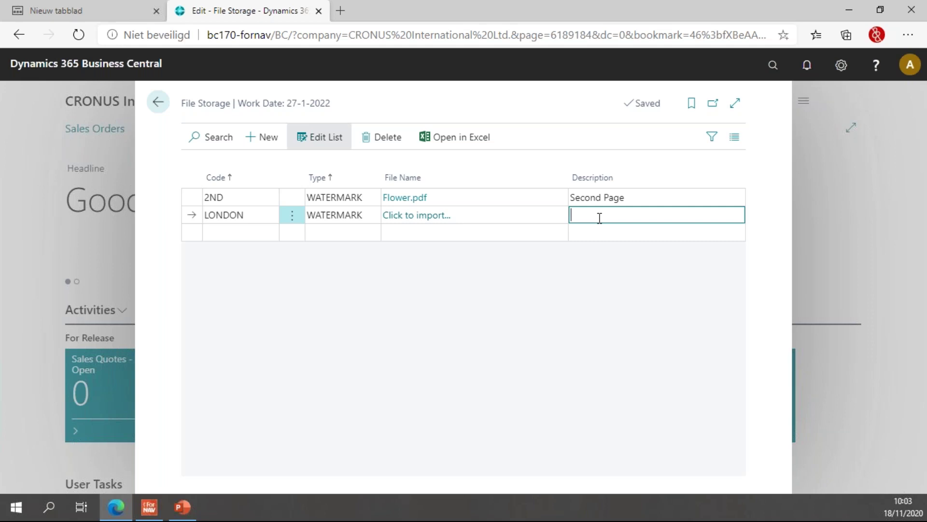
type("Resp center London")
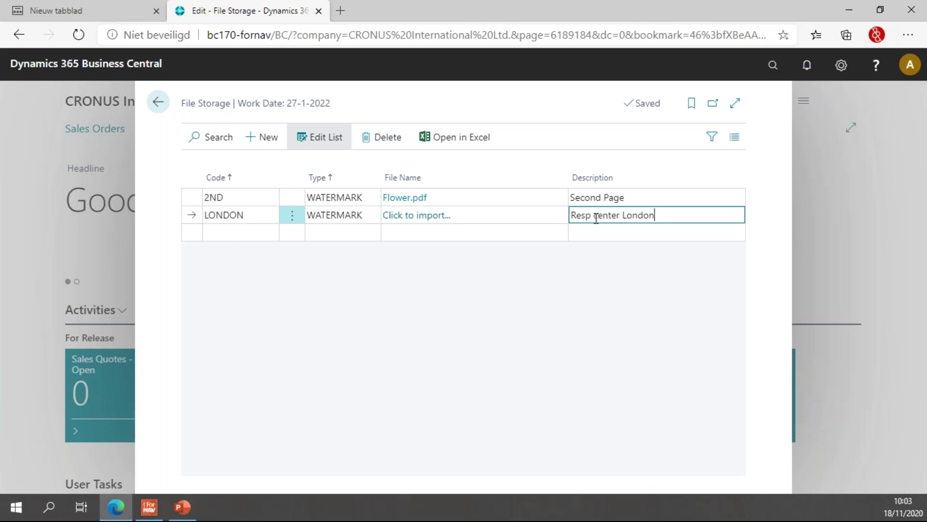
Import Wood.pdf as the watermark file for the LONDON entry and close the File Storage list
left_click(426, 217)
left_click(533, 312)
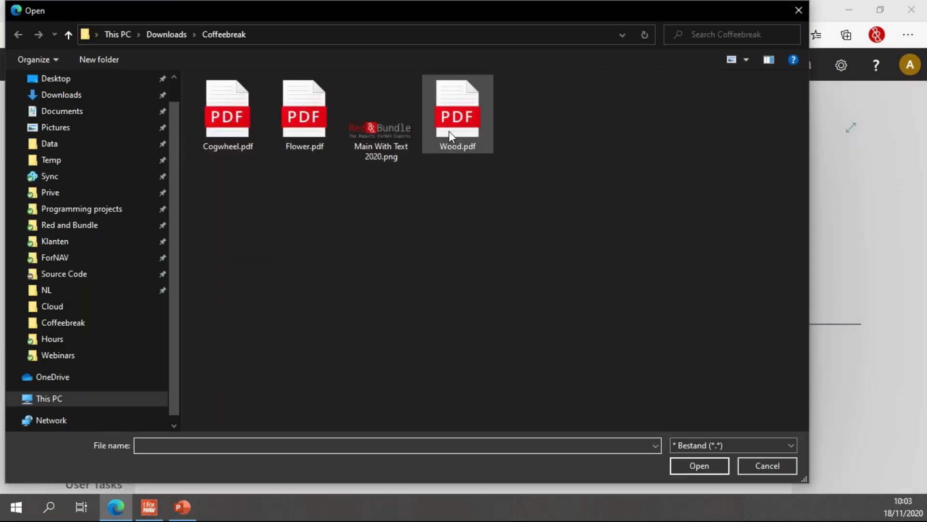
left_click(449, 130)
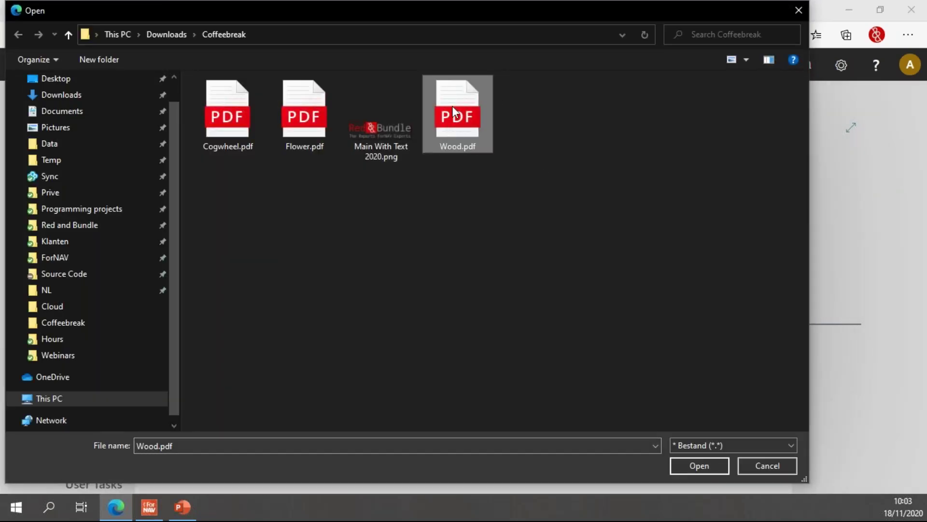
left_click(699, 466)
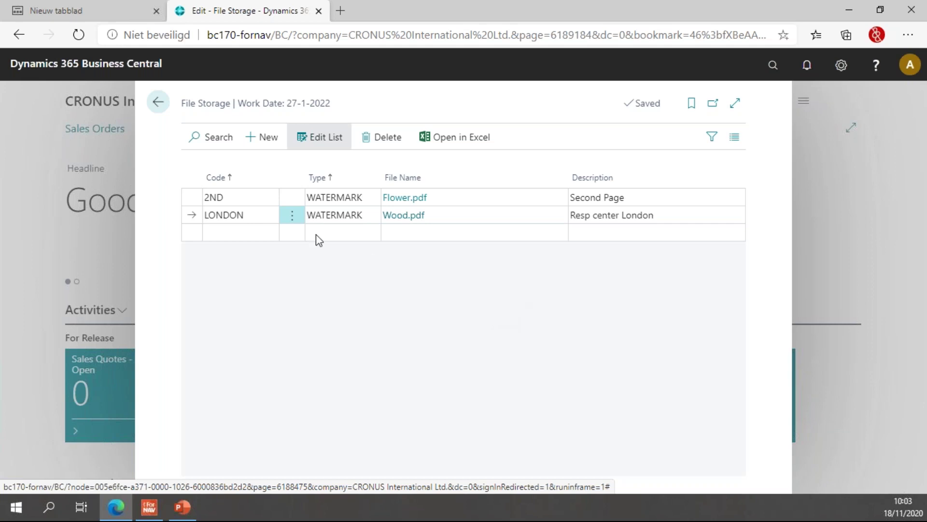
left_click(159, 102)
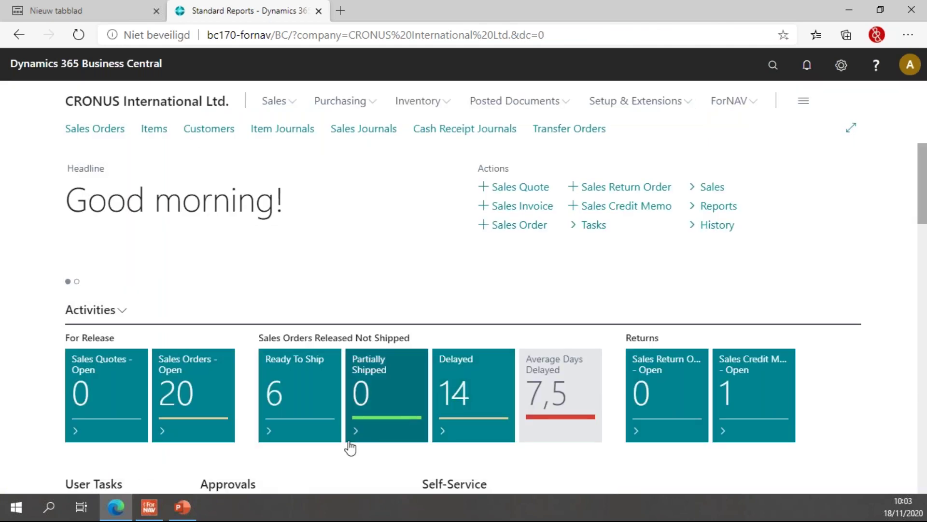
left_click(248, 491)
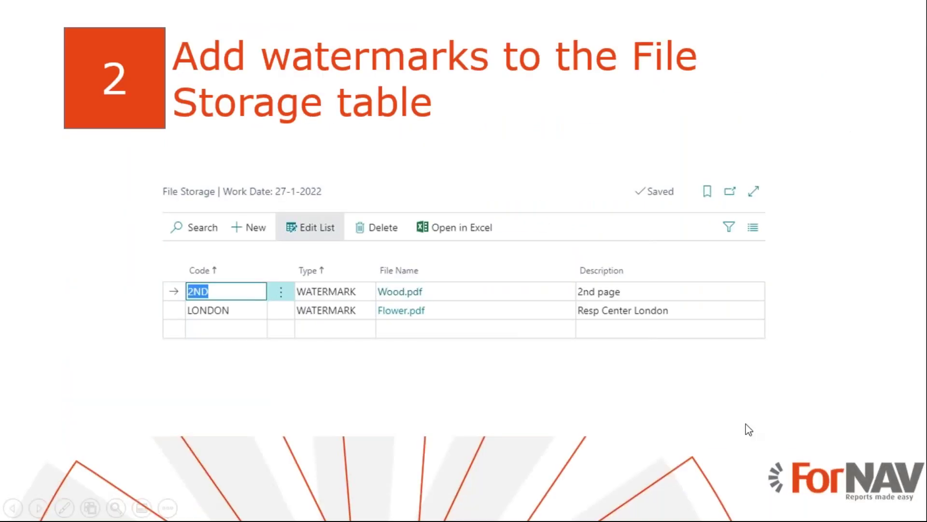
left_click(840, 360)
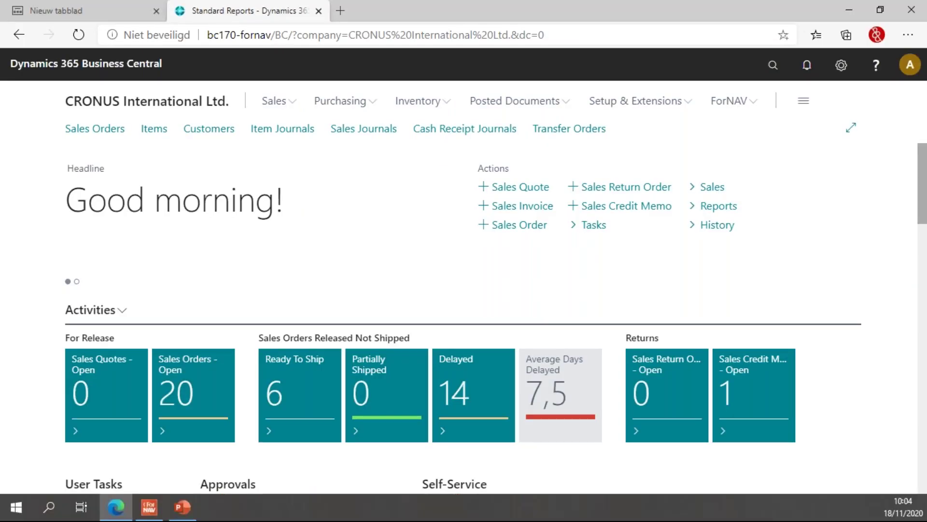
Create a new layout for the sales Order report from the ForNAV Standard Reports list
left_click(728, 99)
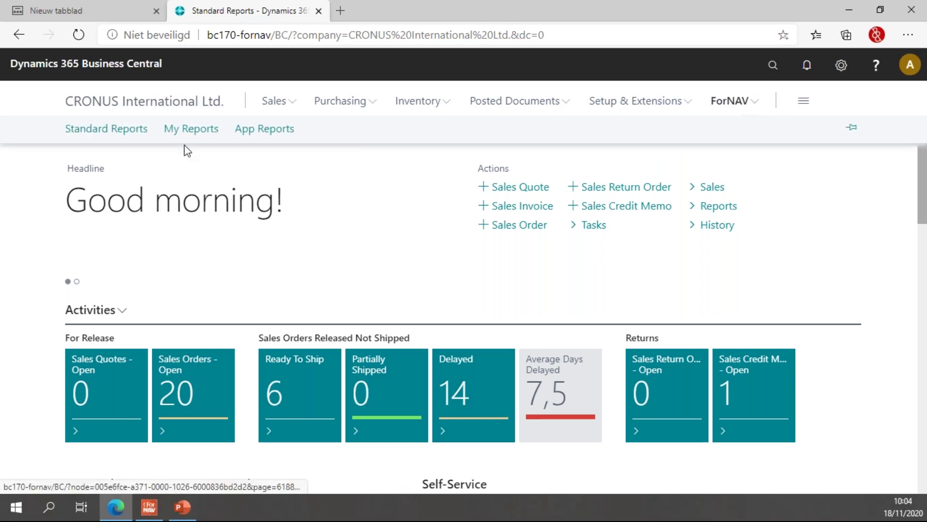
left_click(99, 132)
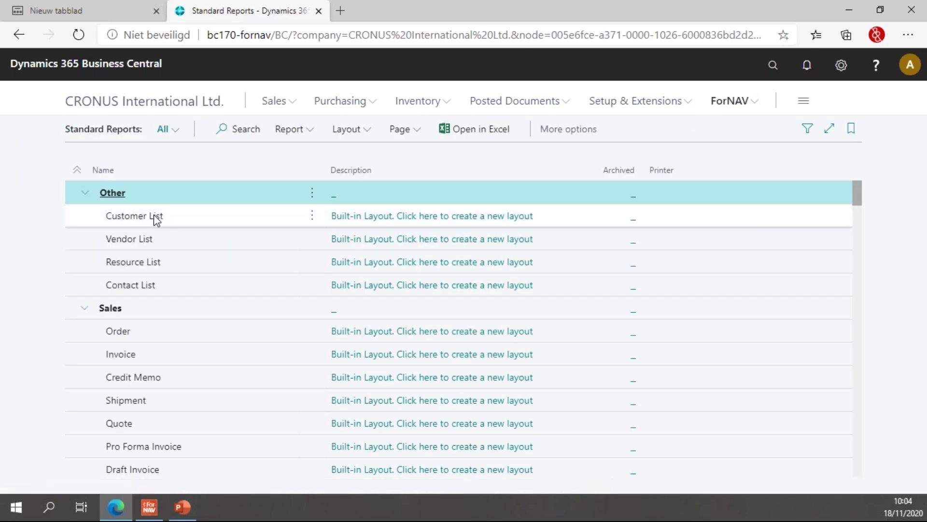
left_click(459, 333)
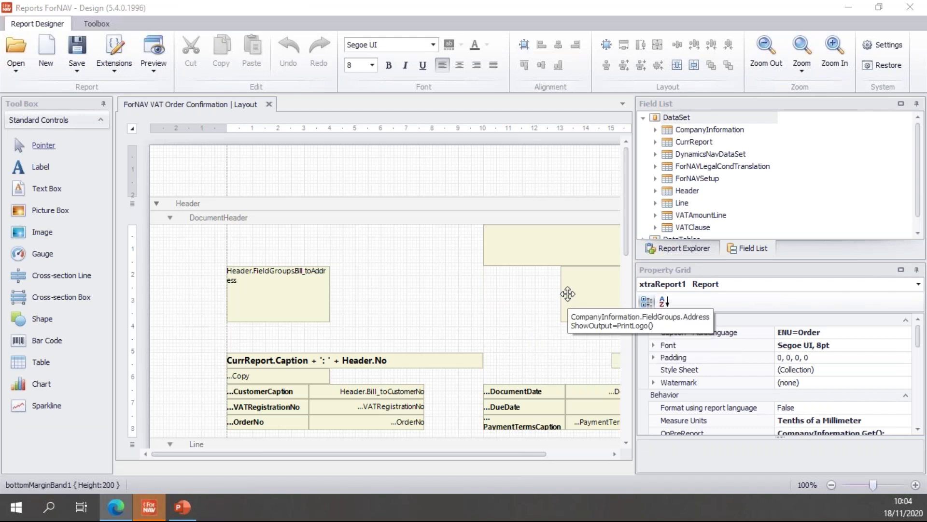
Add a new record based on the ForNAV File Storage table to the report's Records collection
left_click(771, 46)
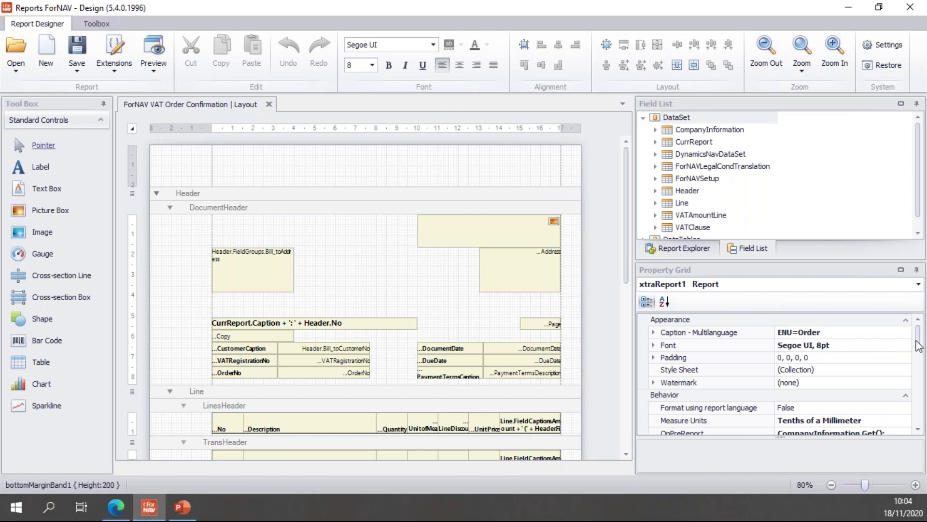
left_click_drag(920, 338, 919, 359)
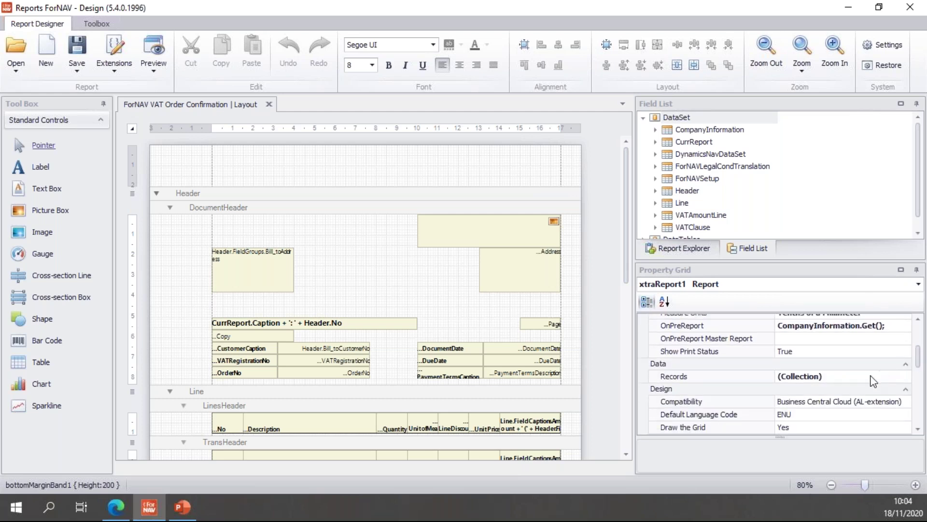
left_click(873, 377)
left_click(906, 376)
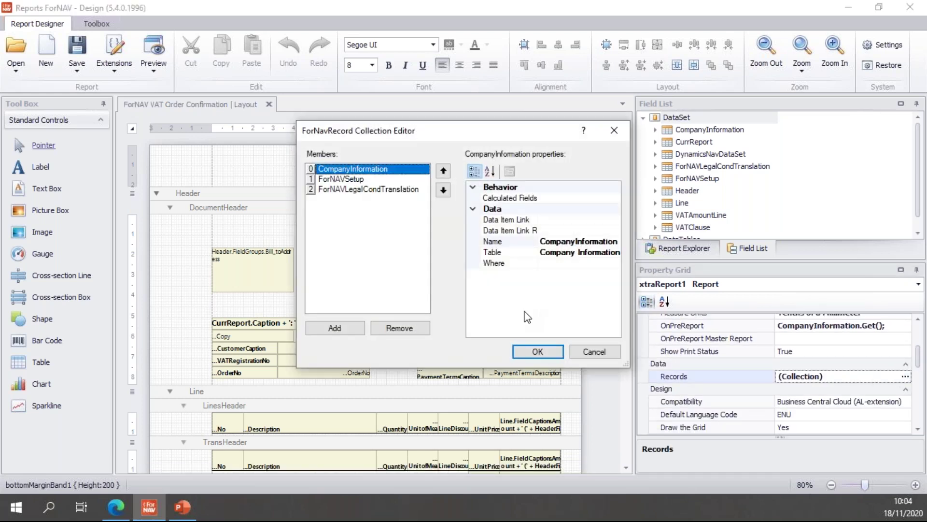
left_click(342, 330)
left_click(609, 251)
left_click(615, 252)
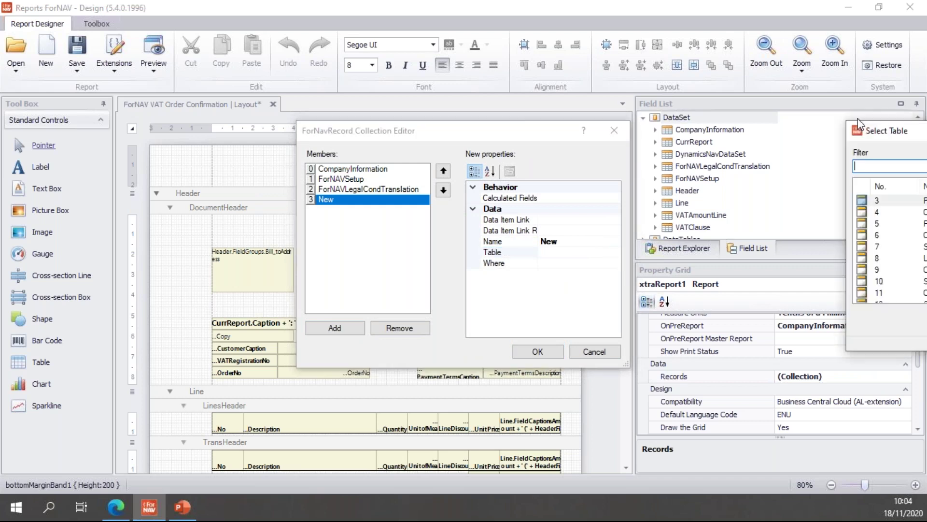
type("fornav file")
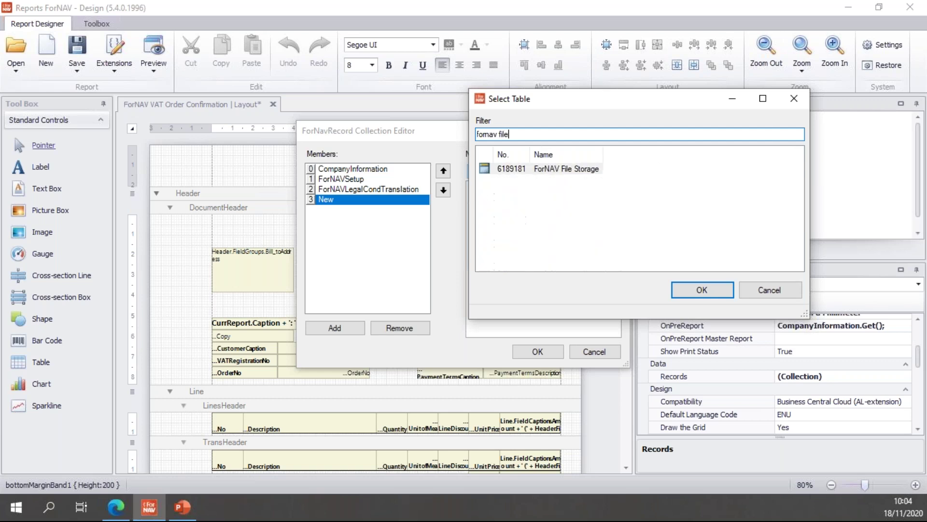
left_click(590, 173)
left_click(702, 289)
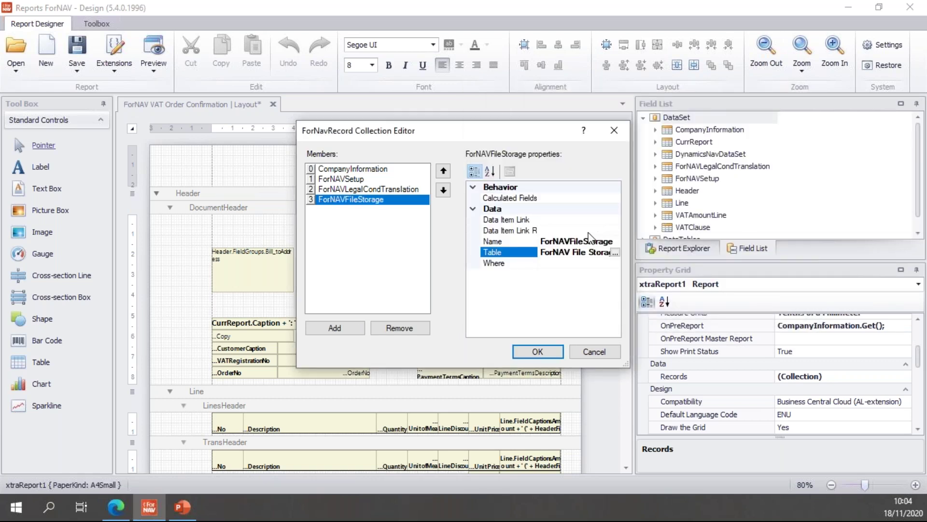
Set the ForNAVFileStorage record's data item link reference to Header
left_click(541, 230)
left_click(615, 231)
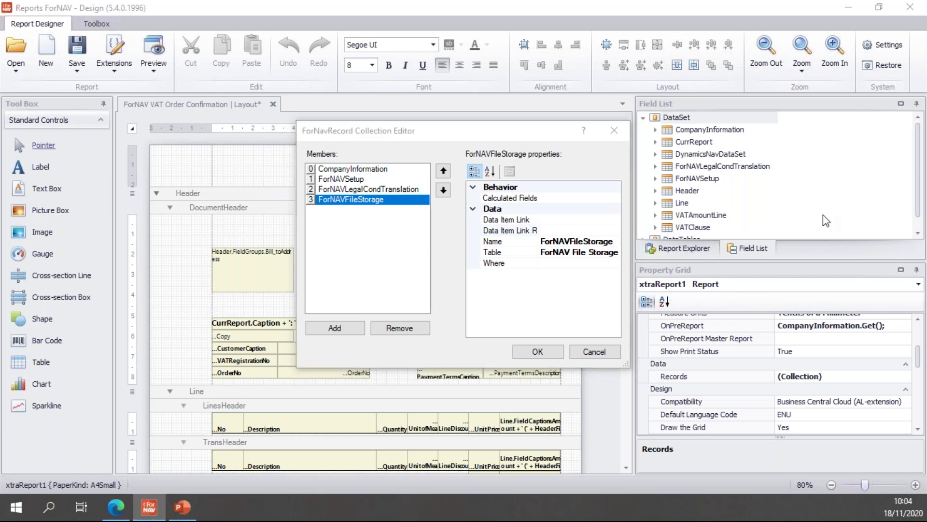
left_click_drag(747, 127, 653, 44)
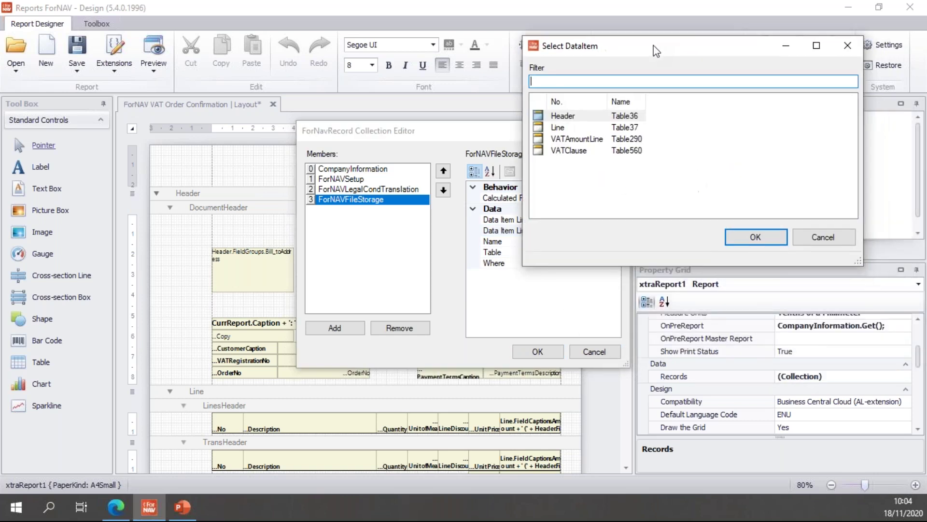
left_click(573, 121)
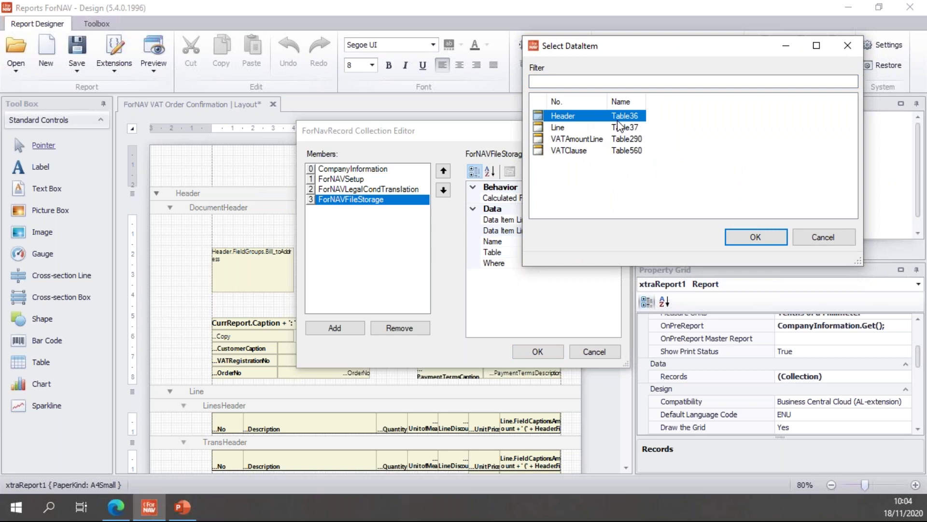
left_click(771, 240)
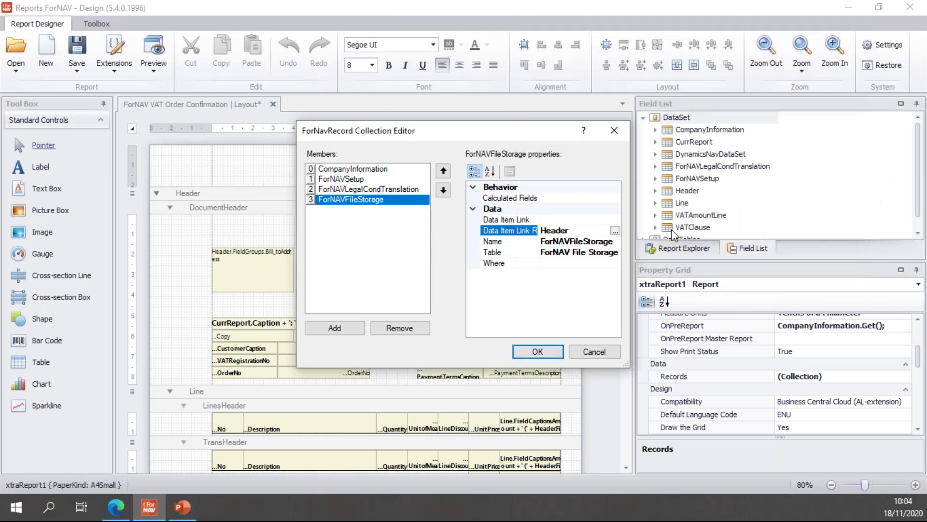
Link the ForNAVFileStorage record's Code field to the Header's Responsibility Center field through its data item link
left_click(615, 230)
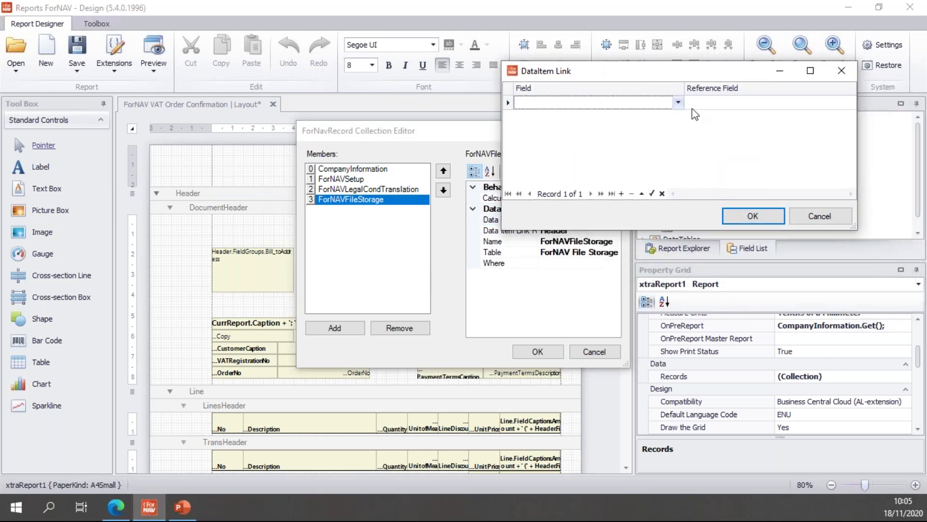
left_click(678, 102)
left_click(626, 116)
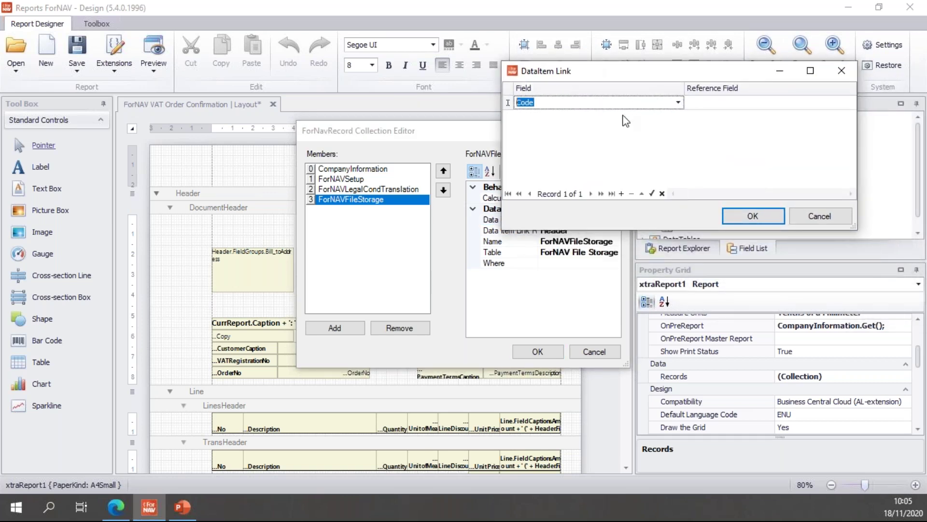
left_click(756, 103)
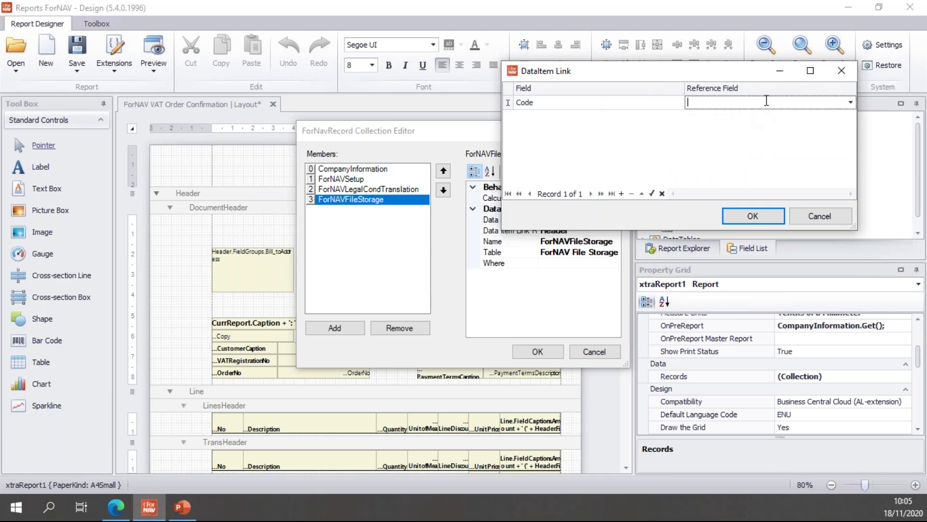
left_click(851, 102)
left_click(827, 102)
type("Responsibility Center")
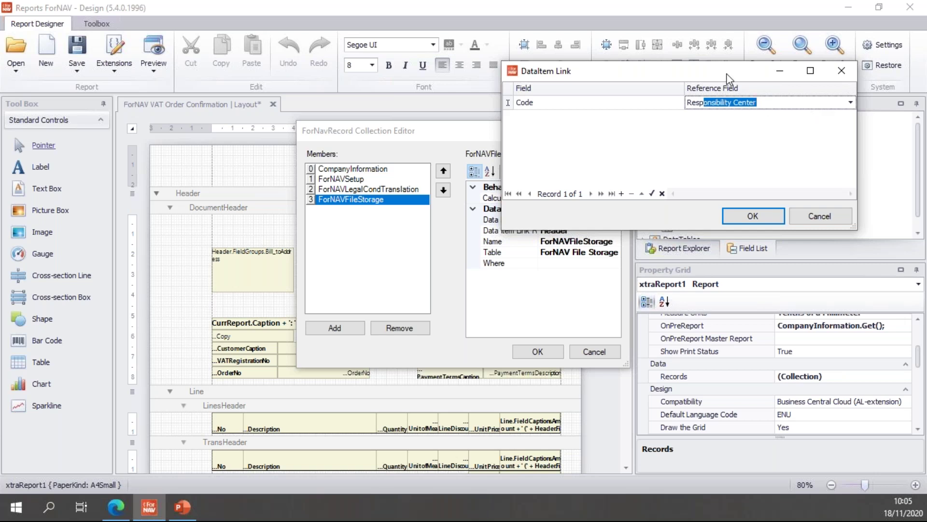
left_click(767, 216)
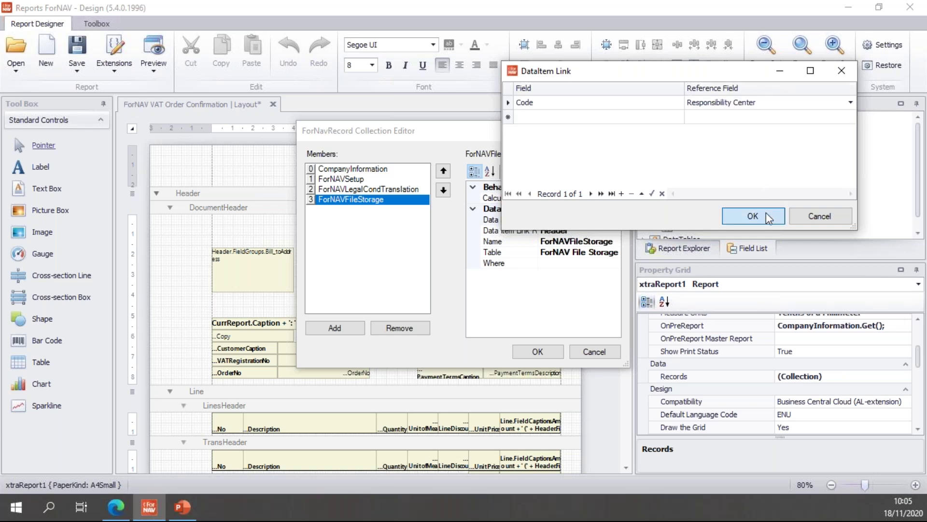
Filter the ForNAVFileStorage record to entries whose Type is the constant WATERMARK
left_click(606, 266)
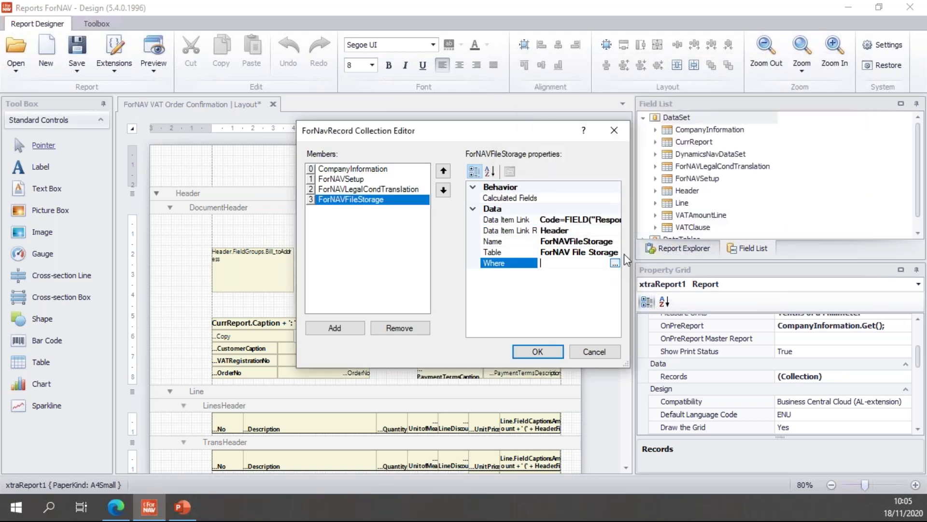
left_click(615, 263)
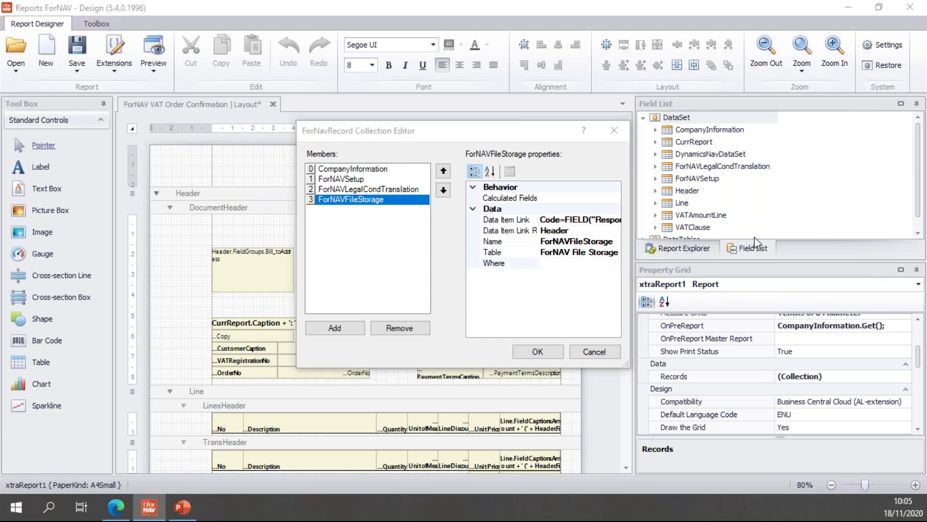
left_click_drag(831, 165, 465, 92)
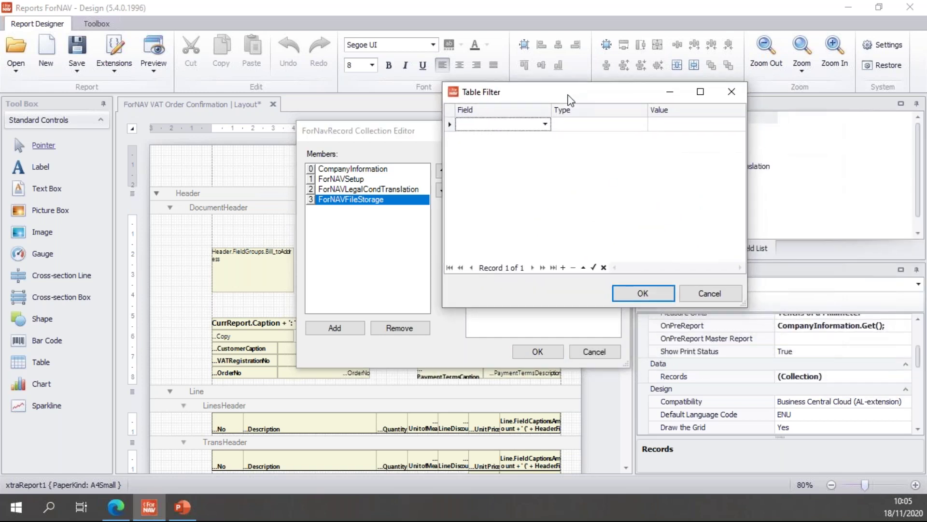
left_click(545, 124)
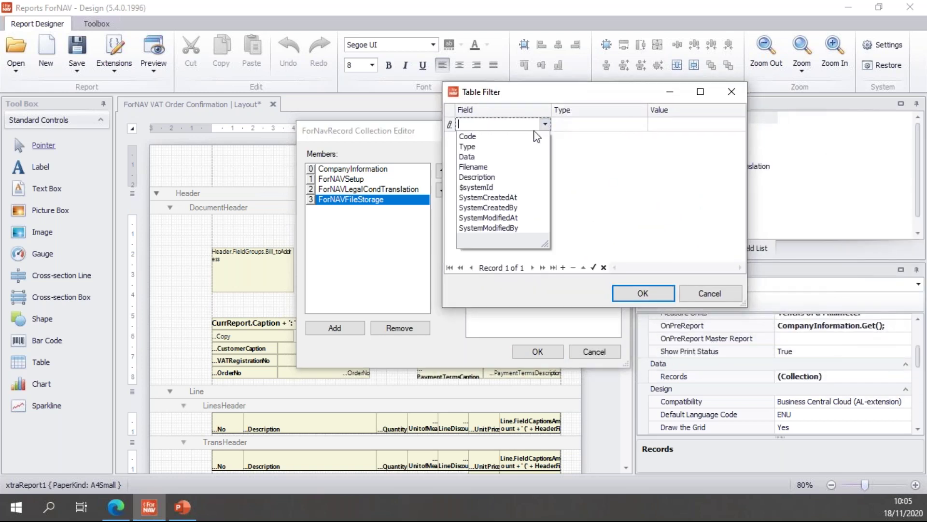
left_click(506, 145)
left_click(695, 124)
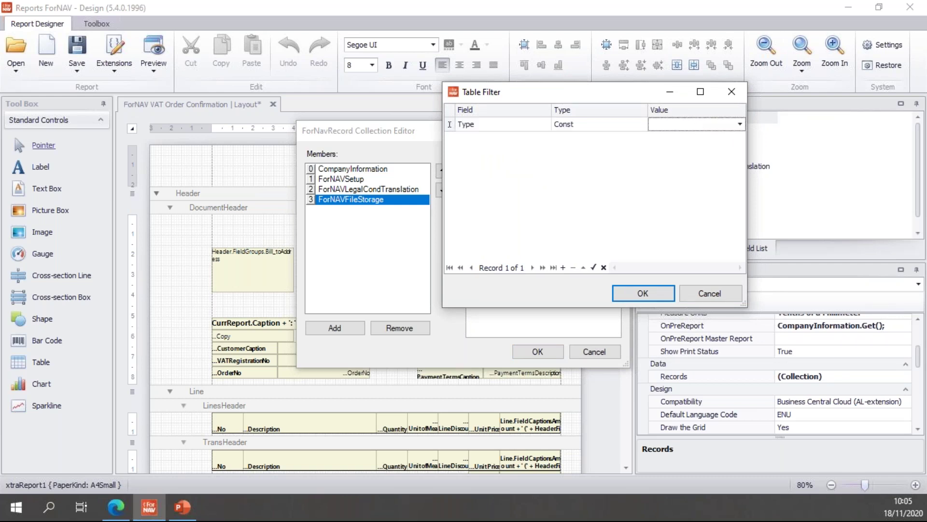
type("WATERMARK")
left_click(644, 294)
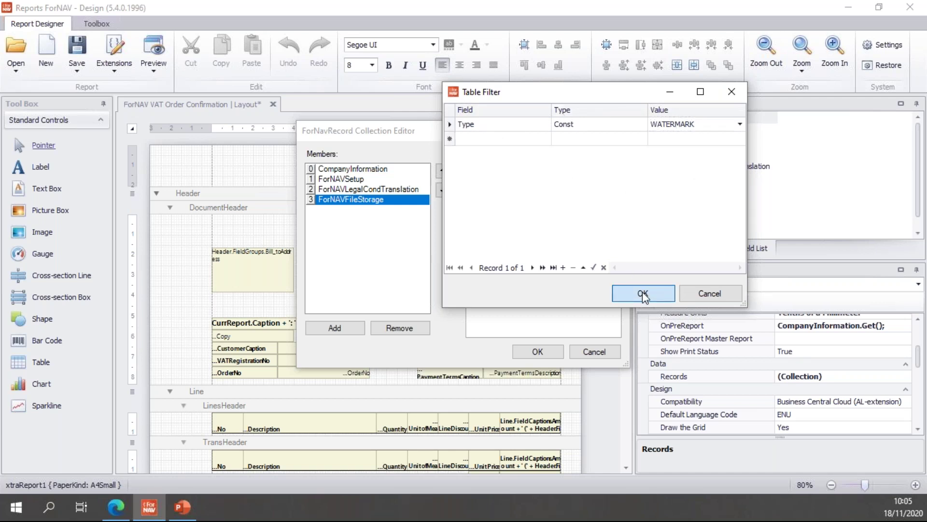
Add Data as a calculated field of the ForNAVFileStorage record and accept the record collection changes
left_click(579, 198)
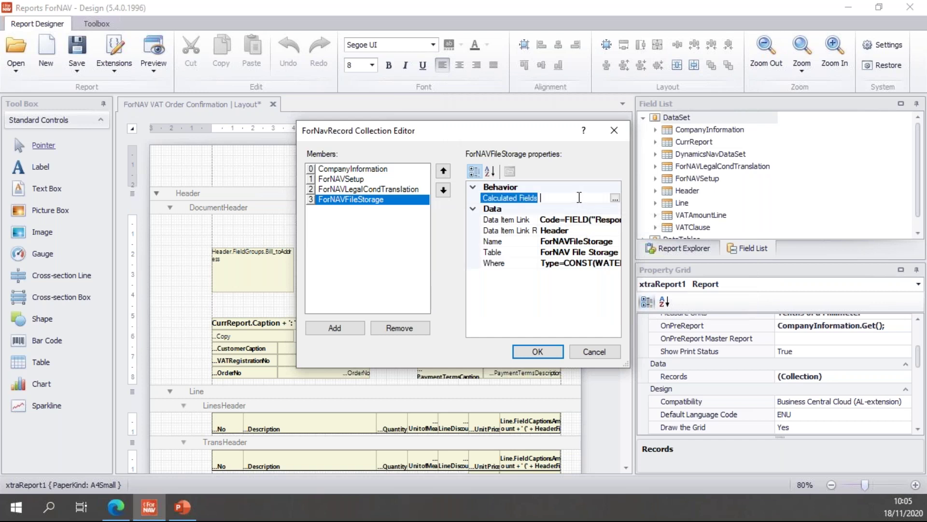
left_click(615, 197)
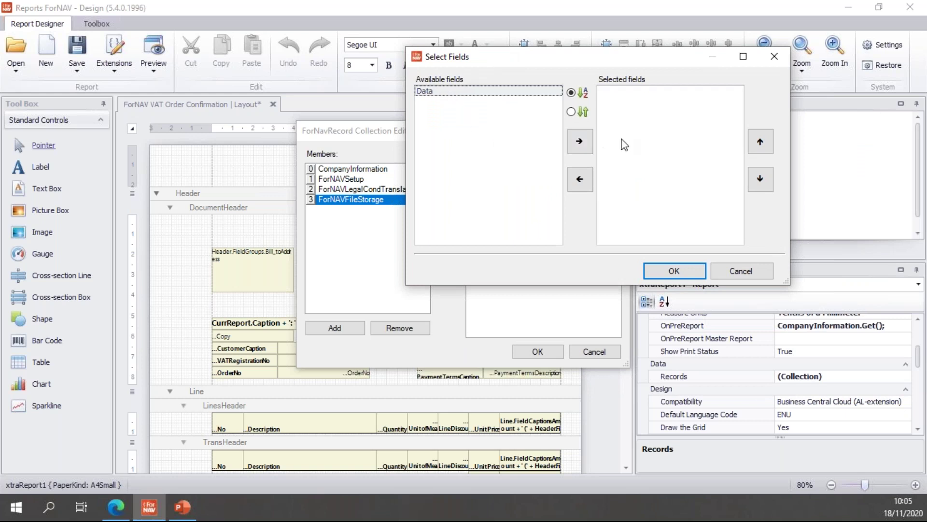
left_click(586, 144)
left_click(675, 269)
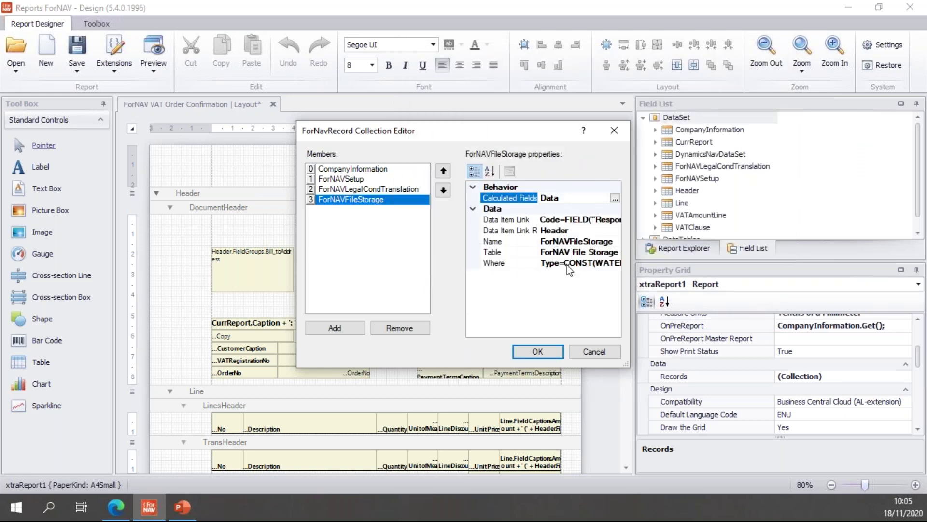
left_click(543, 352)
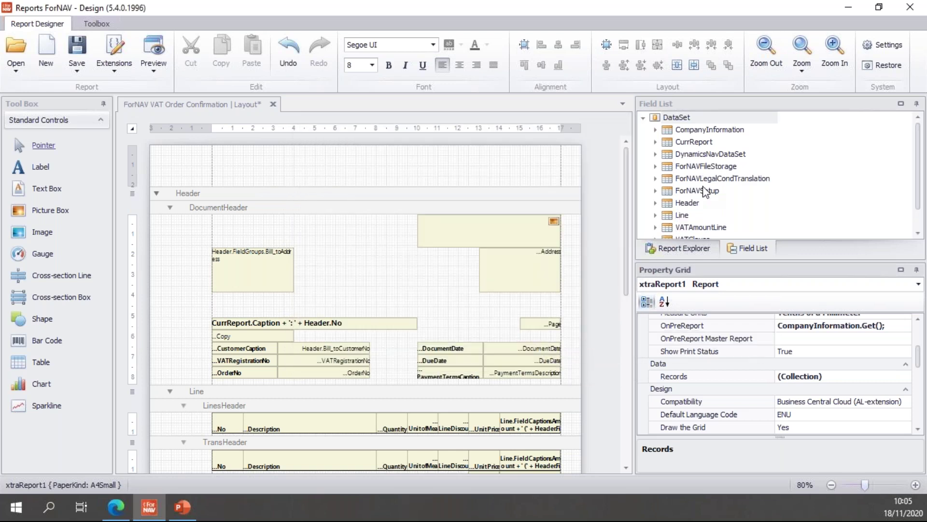
Expand ForNAVFileStorage in the report's dataset and review its available fields
left_click(708, 167)
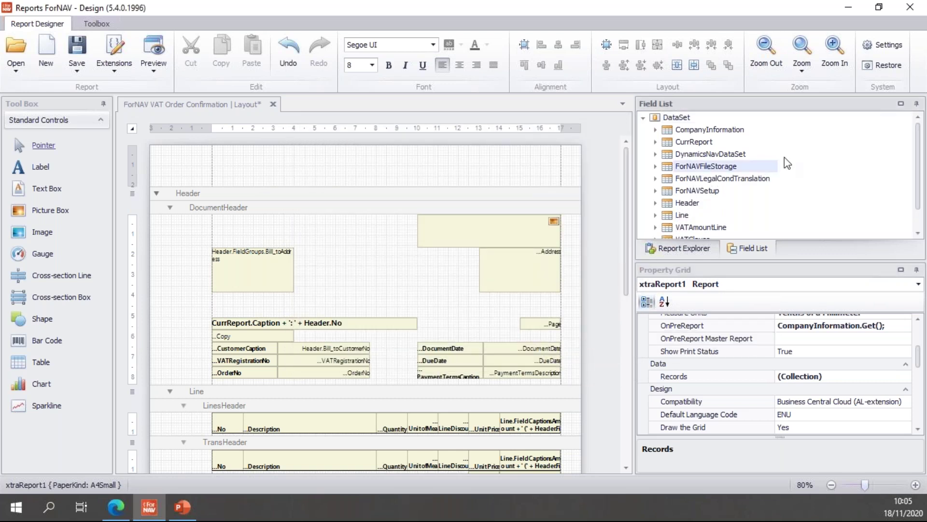
left_click(656, 167)
scroll(719, 189, "down", 1)
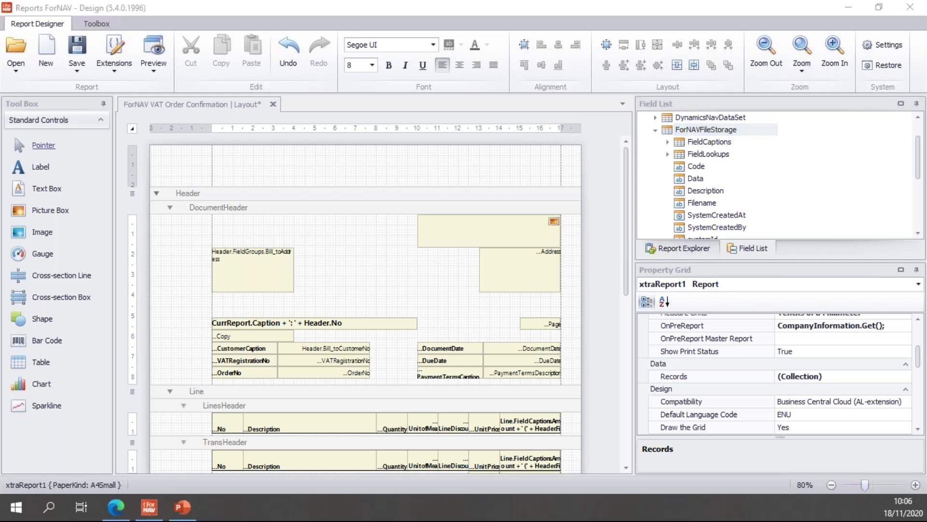
left_click(596, 237)
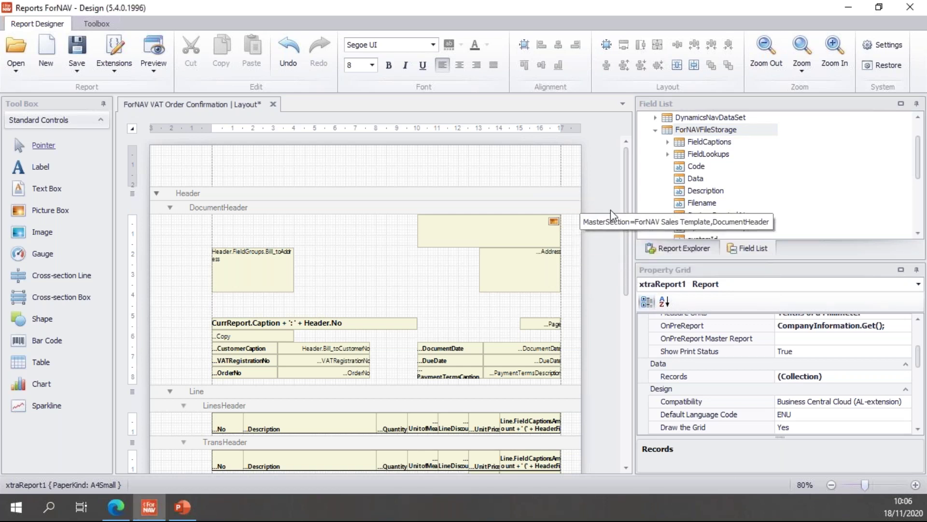
Script the Header's OnAfterGetRecord to show Header.ResponsibilityCenter as red, size 20 watermark text if ForNAVFileStorage.Data is empty, otherwise that Data as the watermark image
left_click(486, 192)
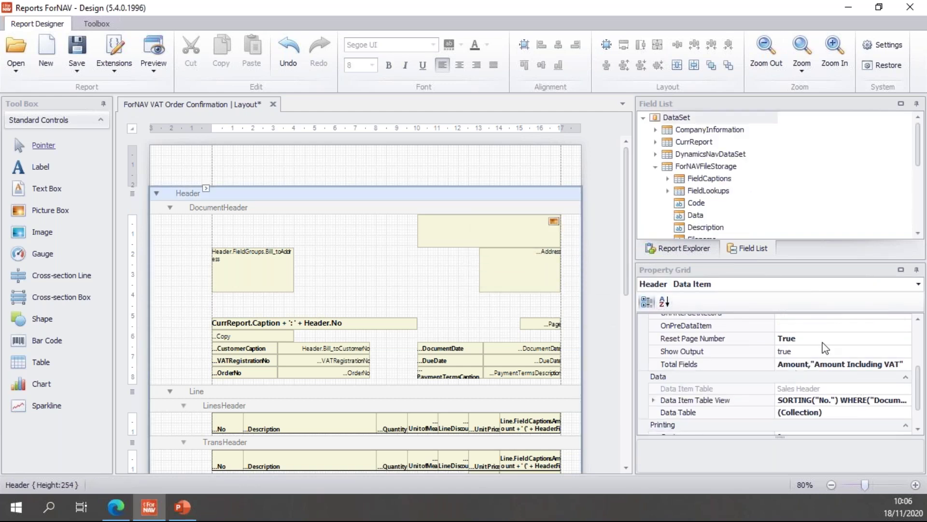
scroll(864, 360, "up", 3)
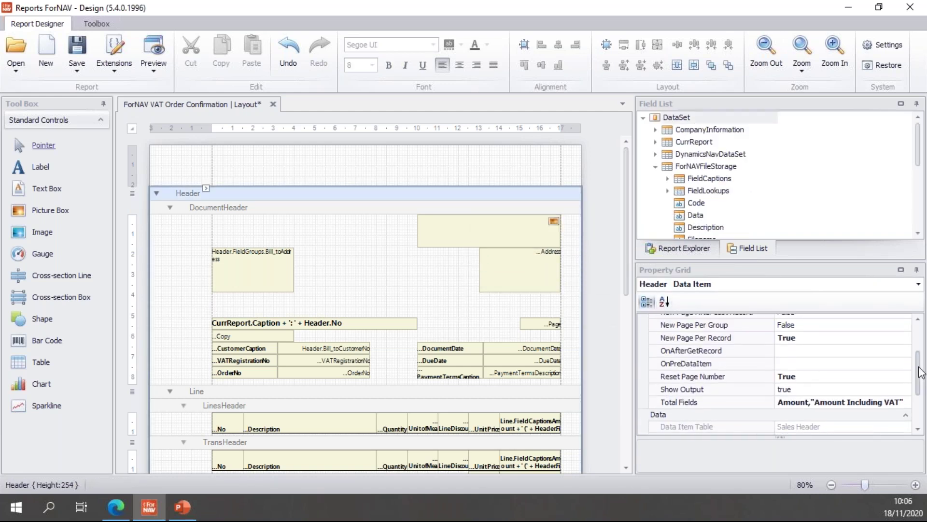
left_click(877, 354)
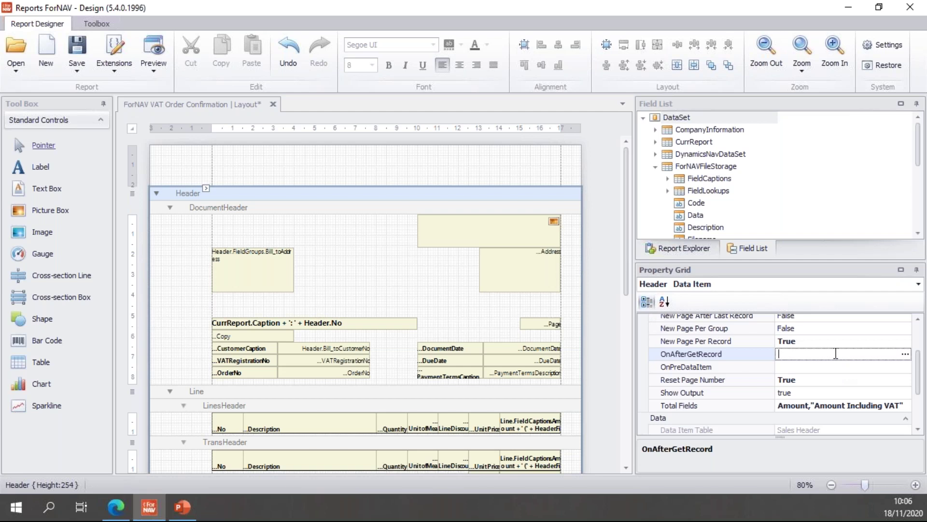
left_click(905, 353)
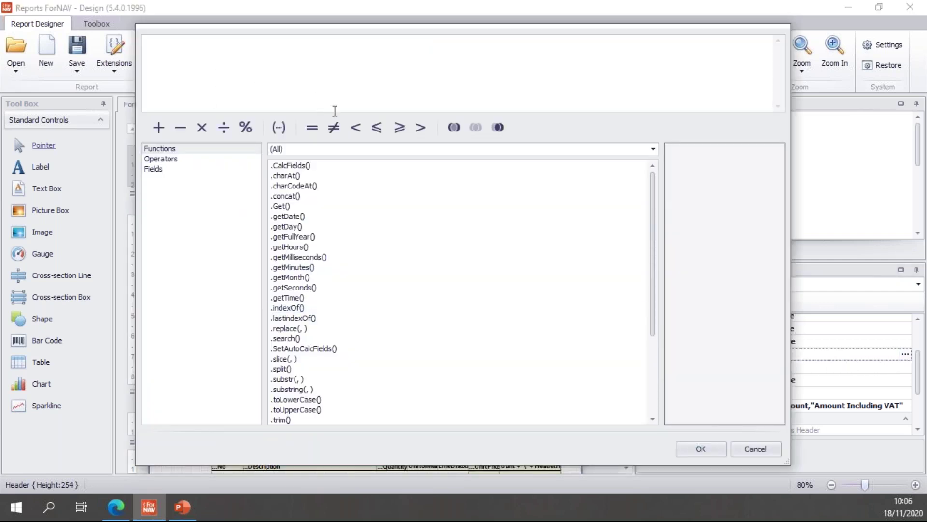
type("if (ForNAVFileStorage.Data == '') {   CurrReport.Watermark.Text.Text = Header.ResponsibilityCenter;   CurrReport.Watermark.Text.ForeColor = 'red';   CurrReport.Watermark.Text.Font.Size = 20;   CurrReport.Watermark.Image.Visible = false; } else {   CurrReport.Watermark.Text.Text = '';   CurrReport.Watermark.Image.Image = ForNAVFileStorage.Data;   CurrReport.Watermark.Image.Visible = true; }")
scroll(377, 78, "up", 2)
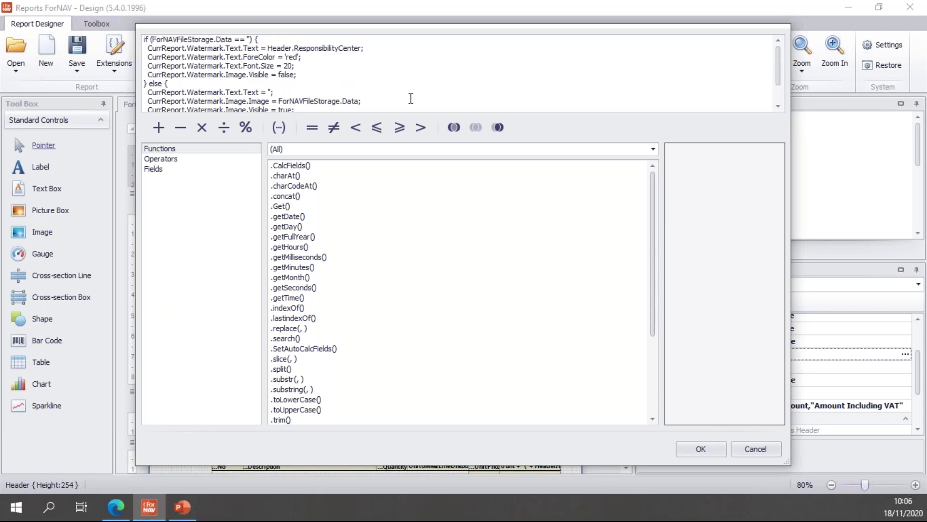
left_click(704, 451)
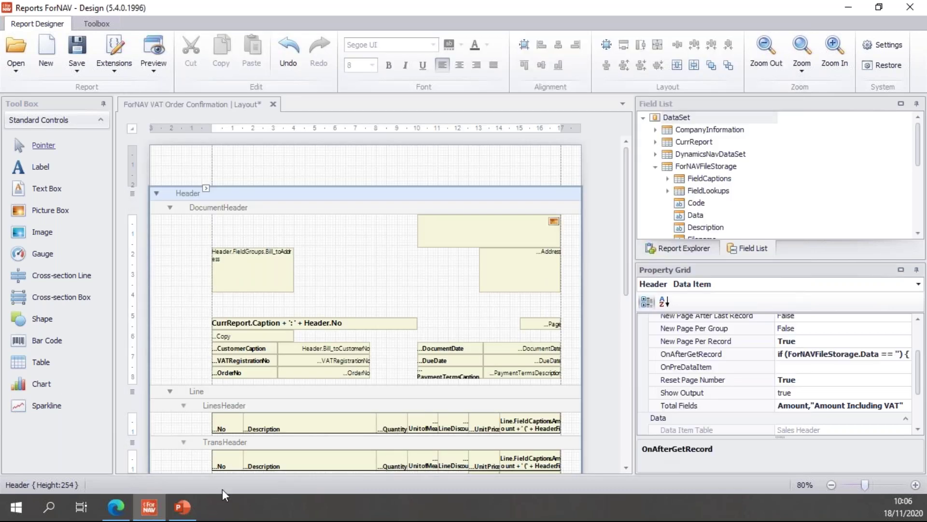
Switch to the PowerPoint presentation to review the record properties and watermark script on its slide
left_click(183, 507)
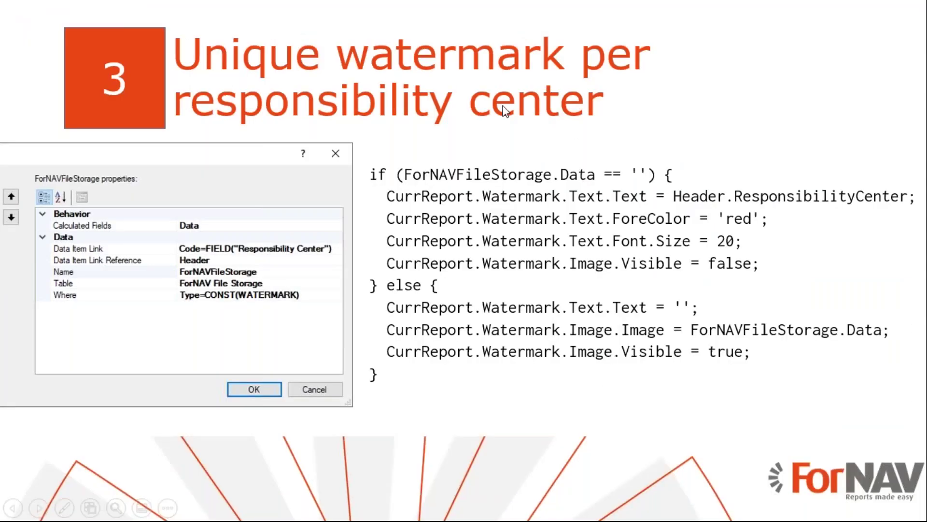
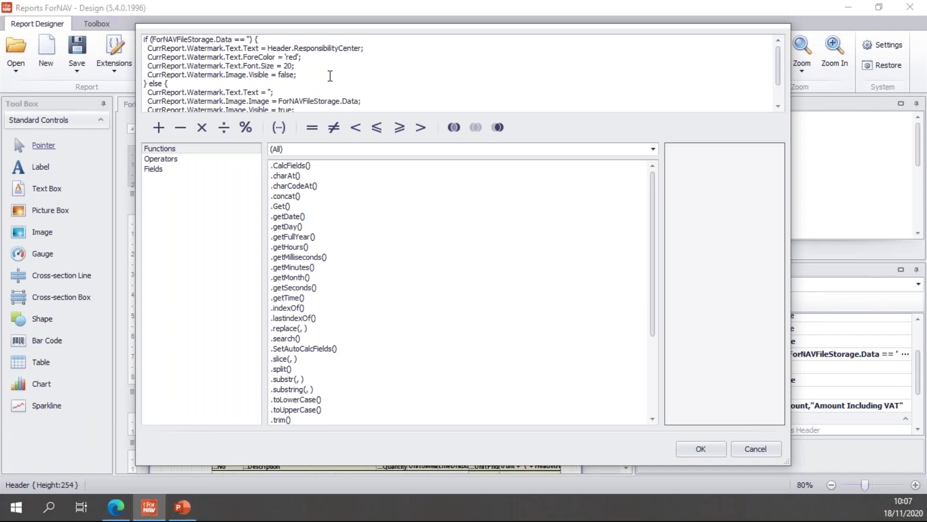
Insert a blank line before the script's else branch and examine the Text, Font and Image properties under CurrReport's Watermark
key("Return")
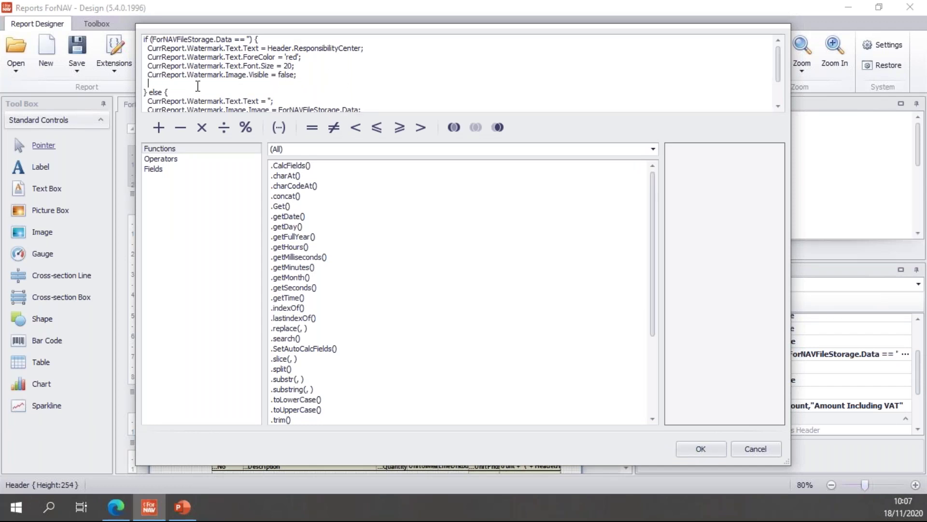
left_click(164, 169)
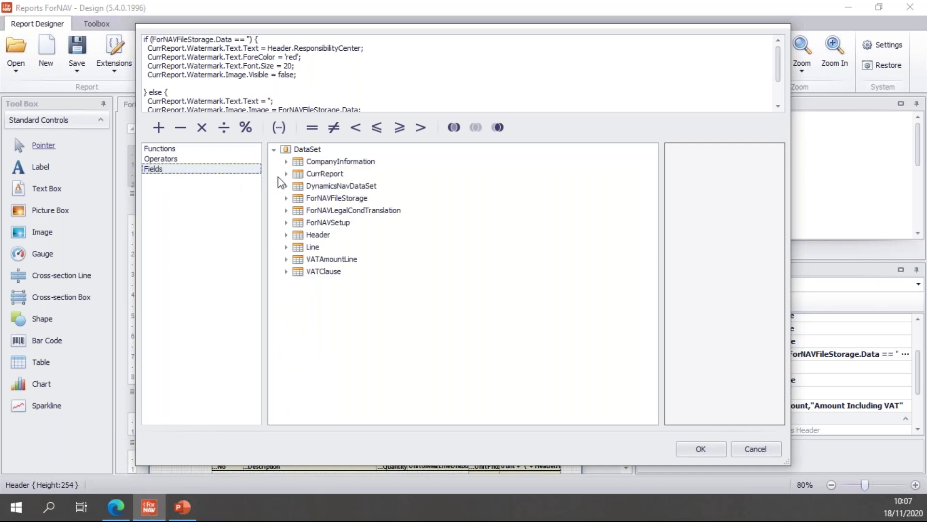
left_click(286, 174)
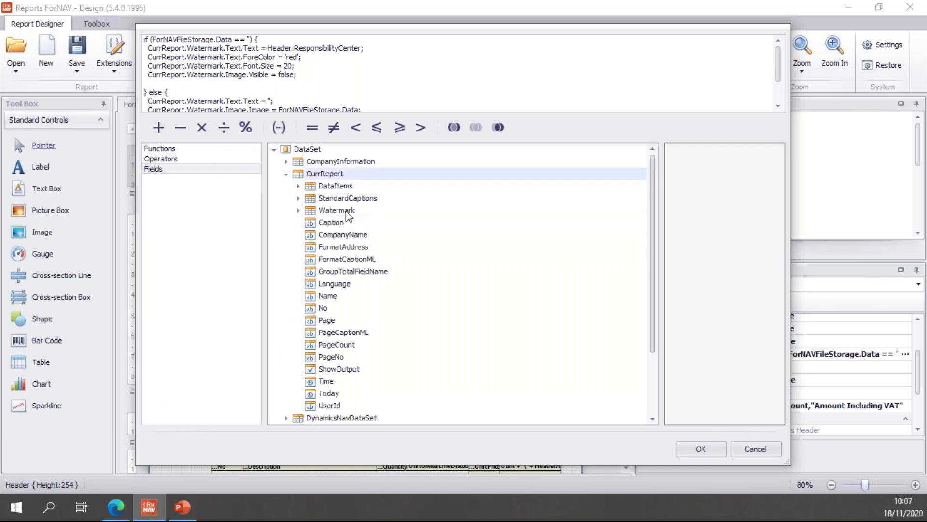
left_click(298, 211)
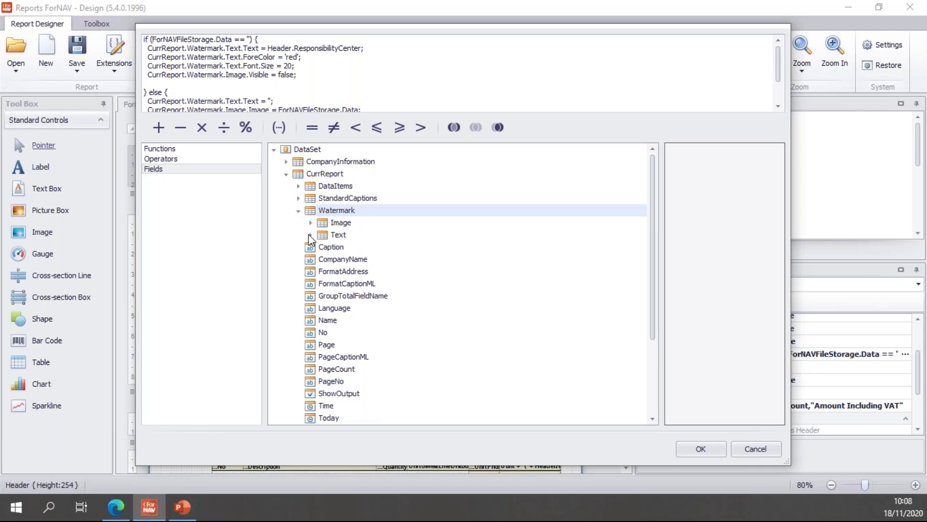
left_click(310, 235)
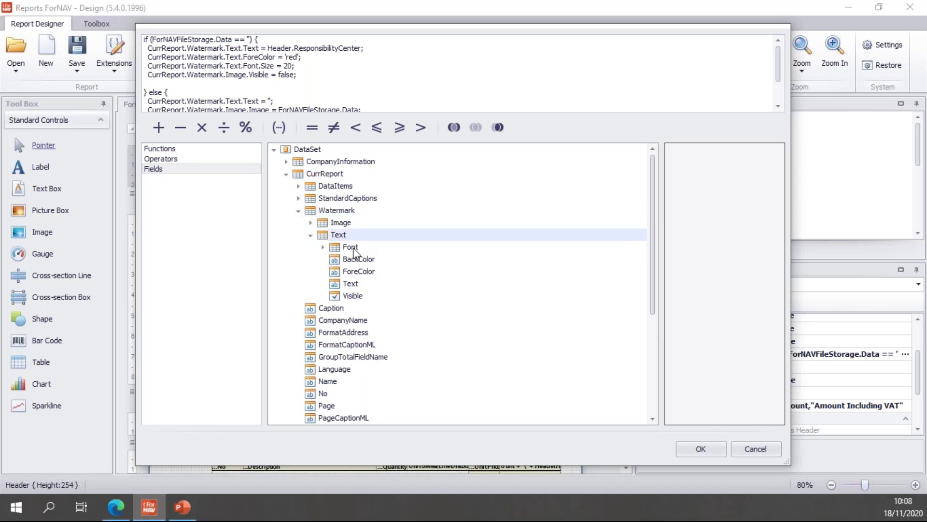
left_click(323, 247)
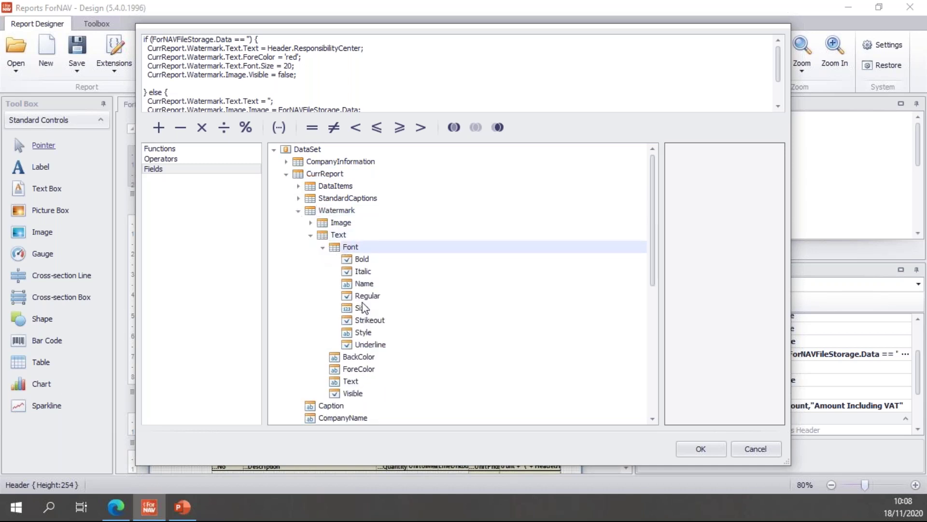
left_click(323, 248)
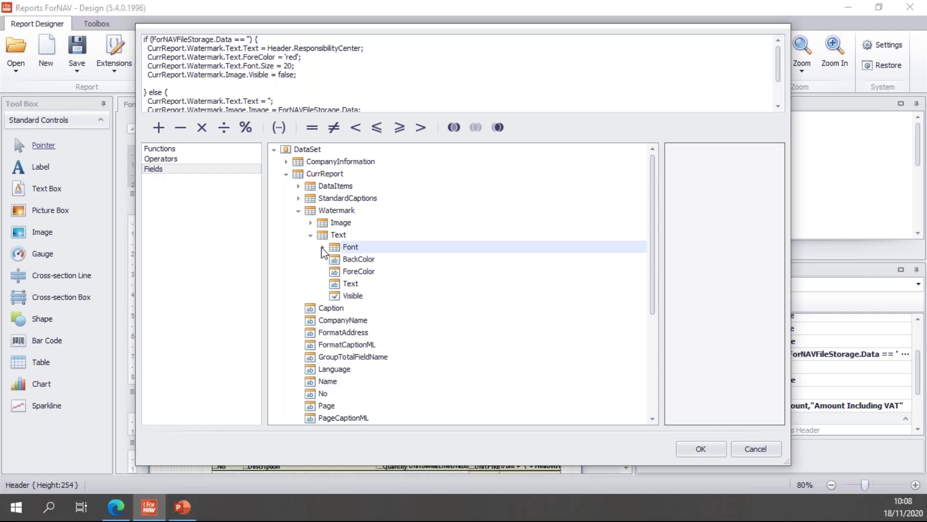
left_click(364, 259)
left_click(368, 271)
left_click(363, 284)
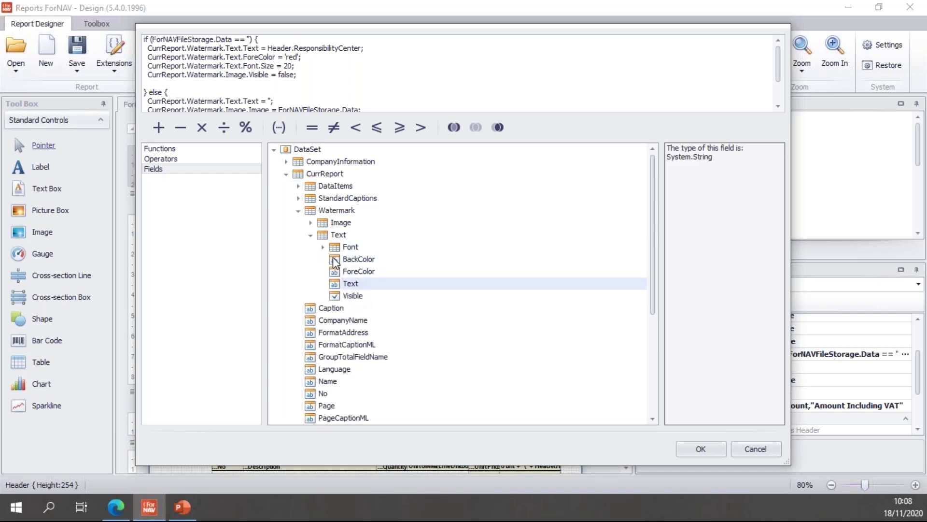
left_click(310, 234)
left_click(310, 223)
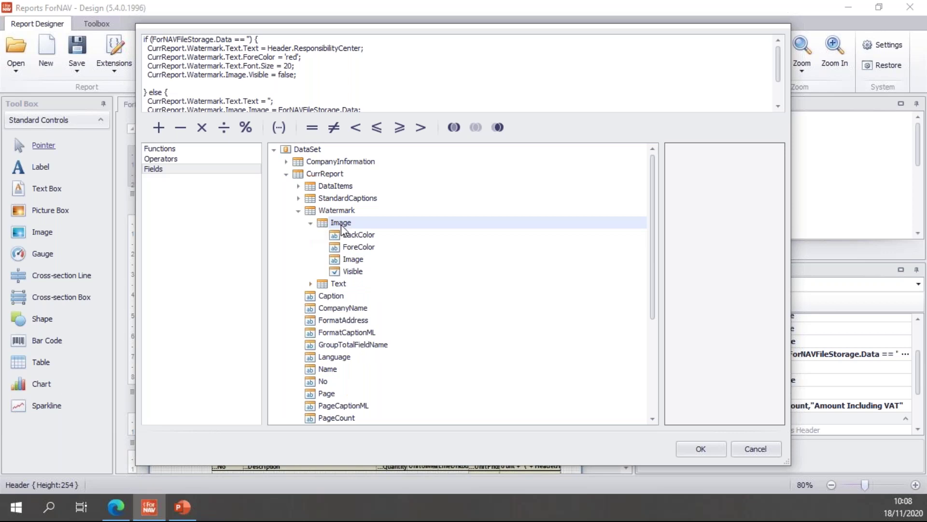
Examine the BackColor, ForeColor, Image and Visible properties of CurrReport's watermark image, collapse the tree and accept the OnAfterGetRecord script
left_click(365, 235)
left_click(365, 246)
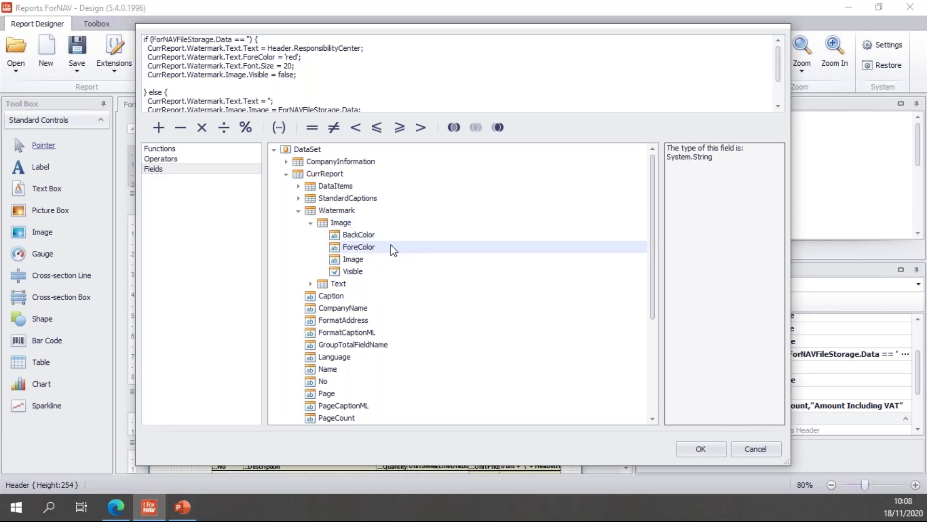
left_click(356, 263)
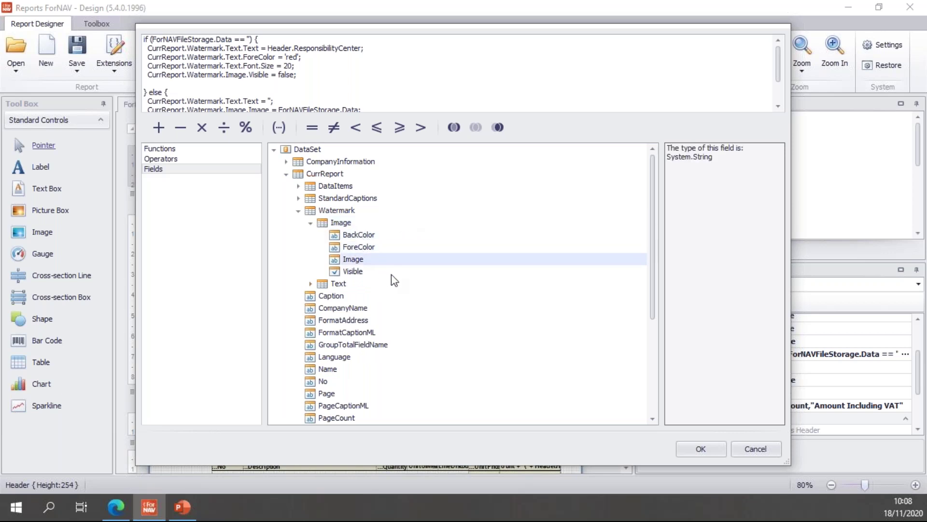
left_click(357, 272)
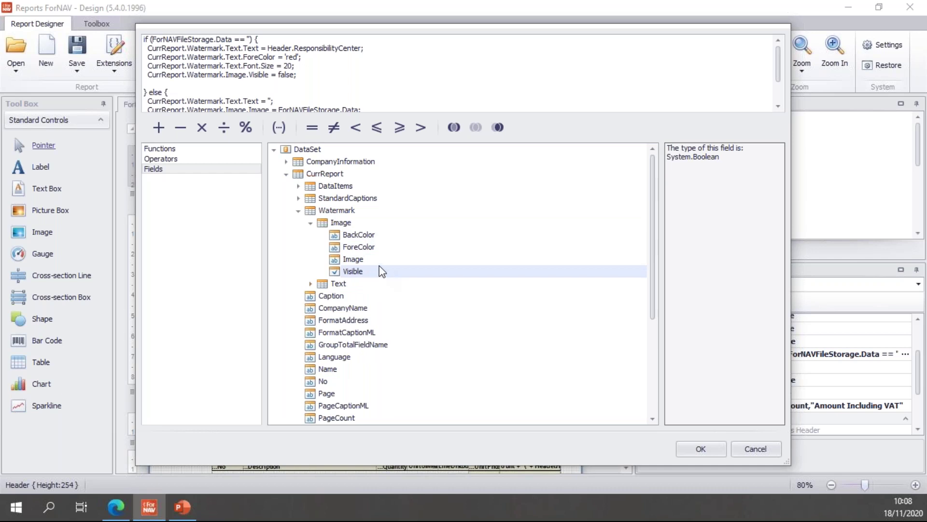
left_click(298, 211)
left_click(286, 174)
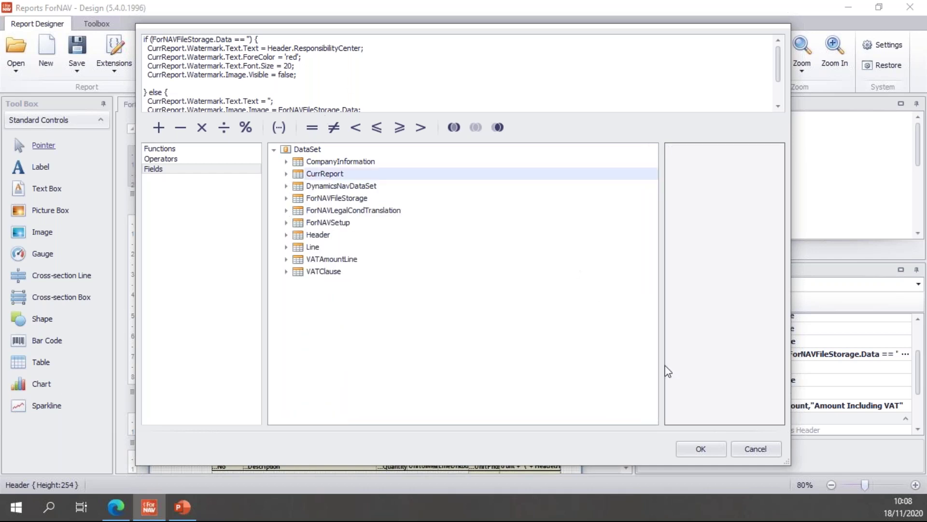
left_click(706, 443)
Preview the Order report with a Sales Header filter on Responsibility Center set to <>''
left_click(155, 54)
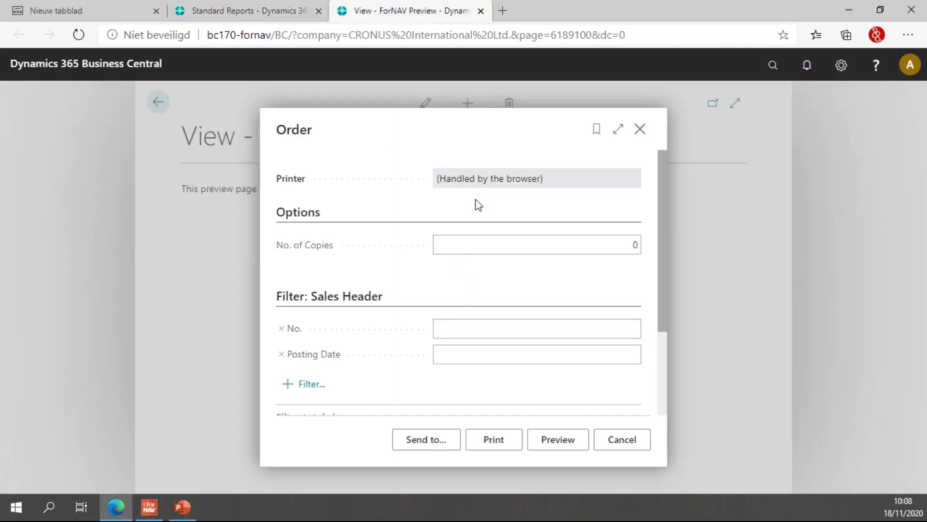
left_click(311, 388)
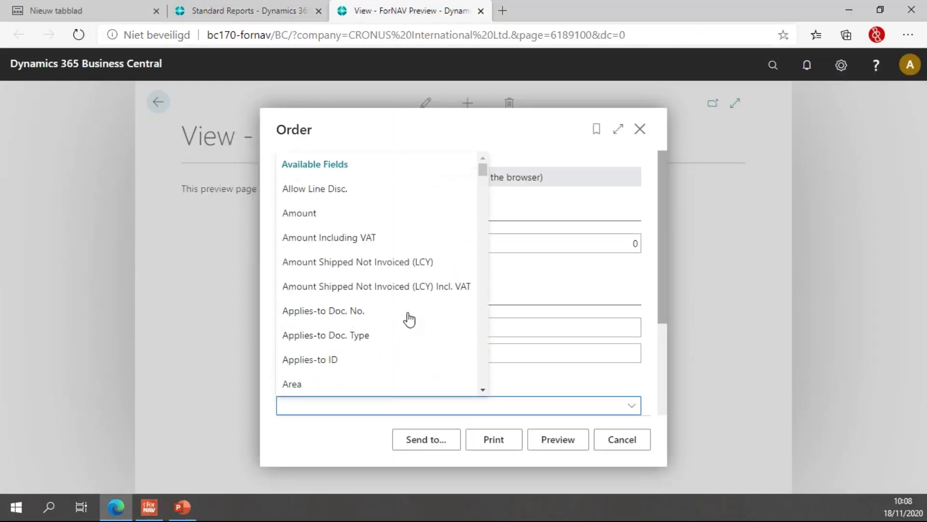
type("Responsibility Center")
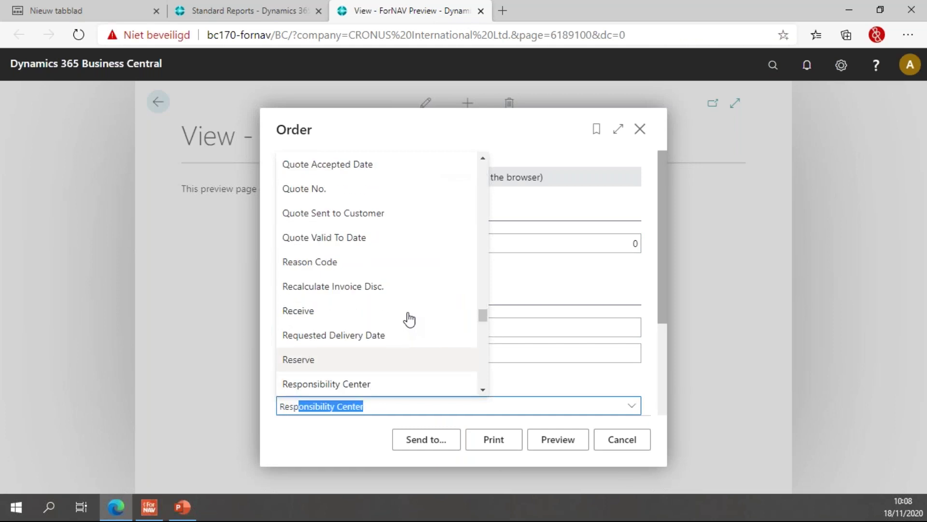
left_click(377, 386)
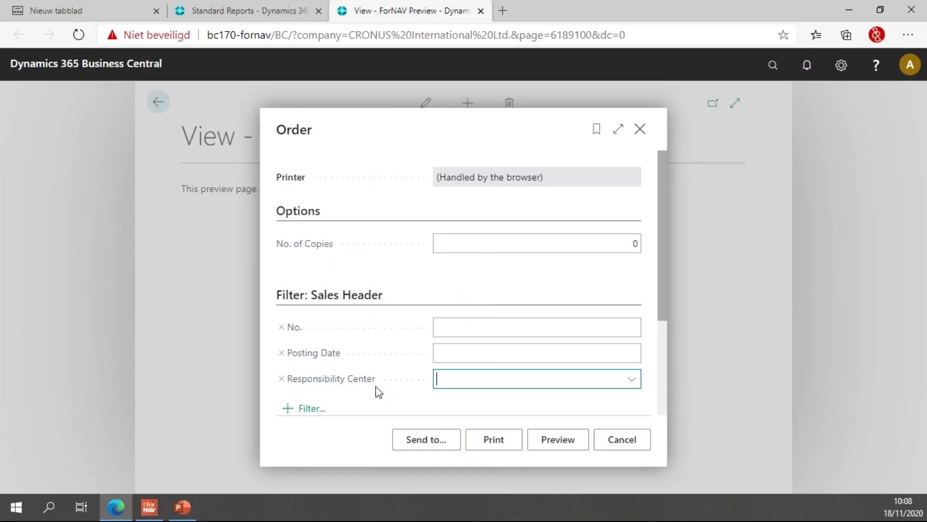
left_click(476, 376)
type("<>")
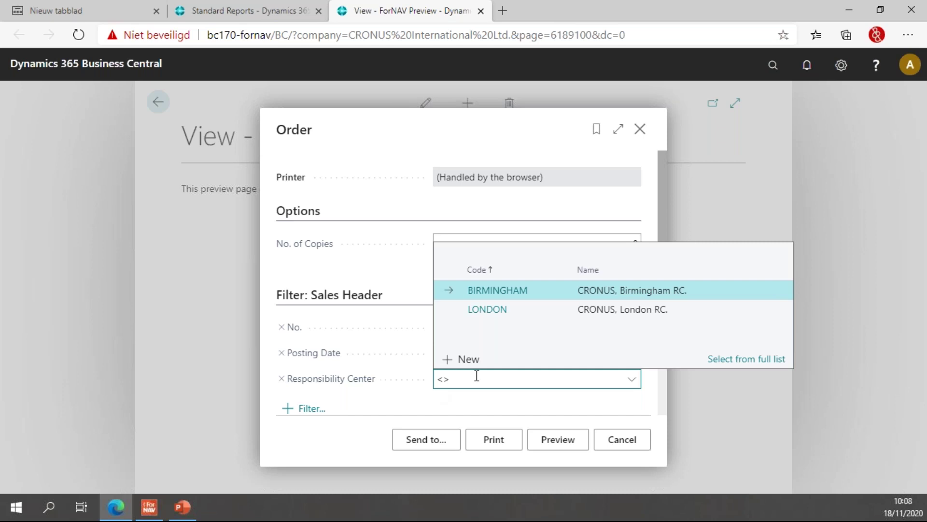
key("Escape")
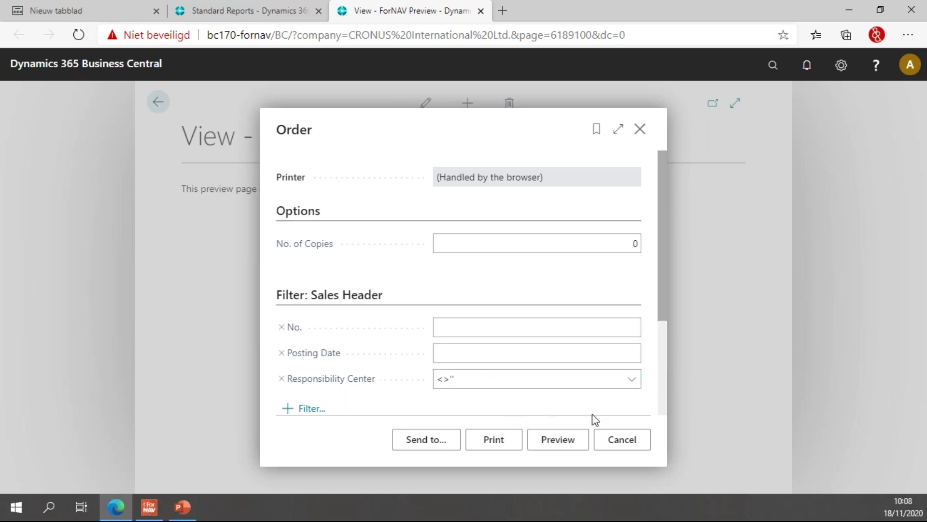
left_click(561, 441)
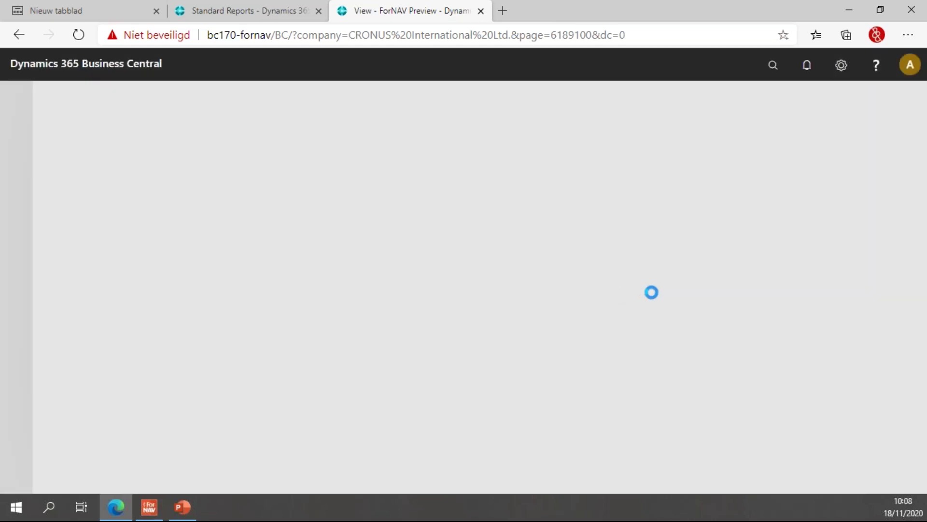
Zoom in on the order preview, compare the watermarks on its first four pages and close the preview
left_click(444, 441)
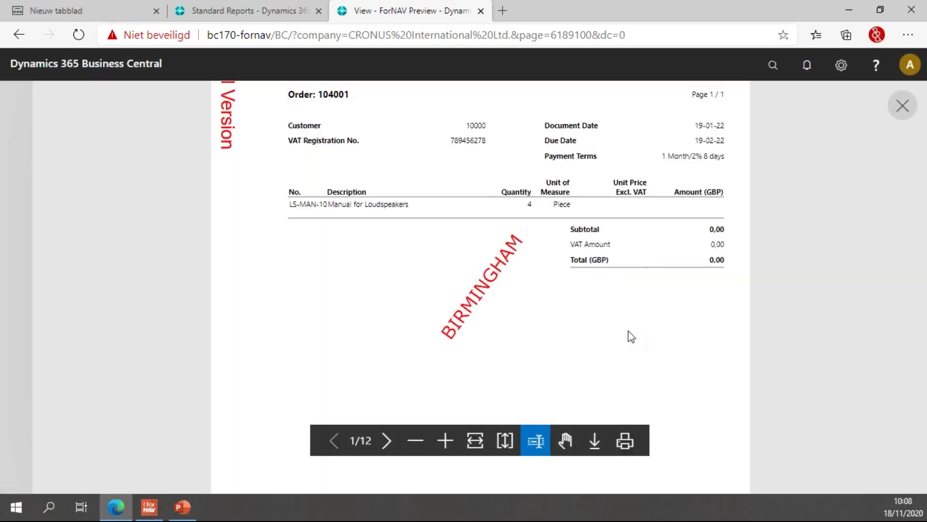
scroll(609, 304, "up", 1)
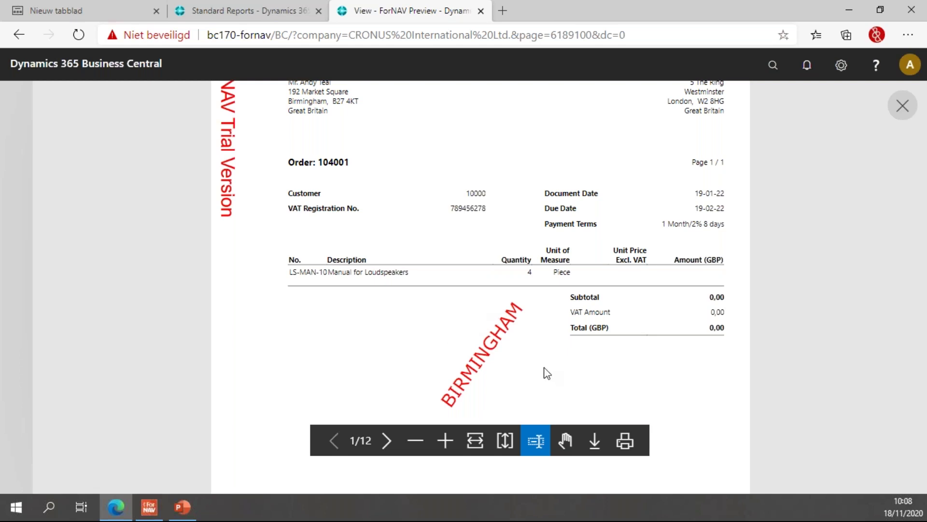
scroll(543, 318, "down", 6)
scroll(543, 317, "down", 7)
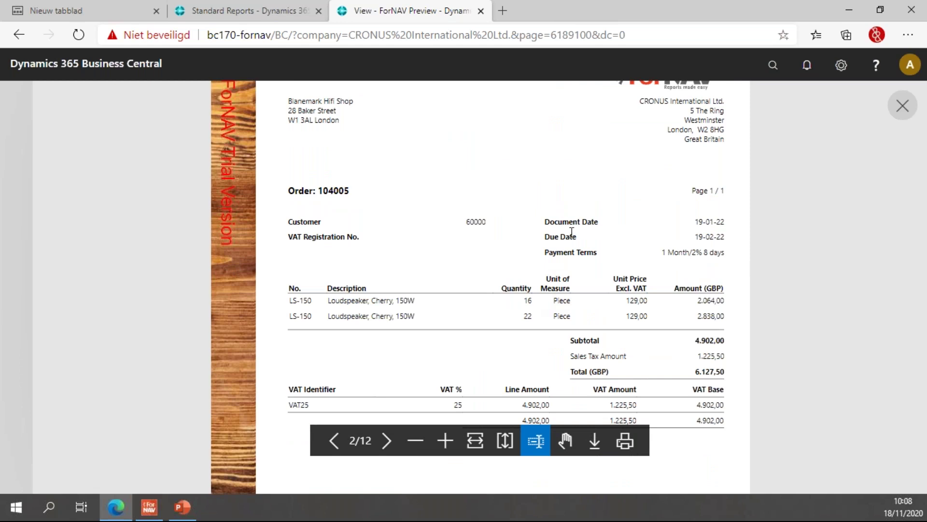
scroll(574, 217, "up", 1)
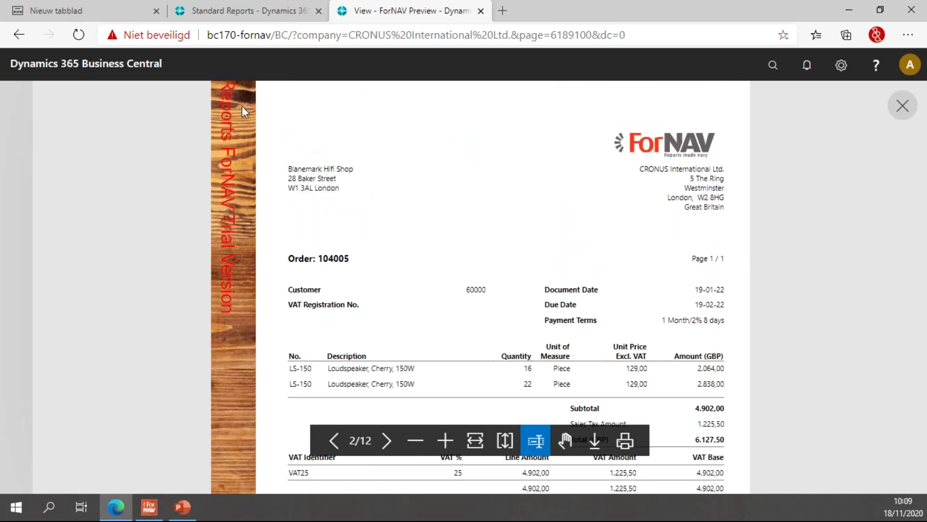
scroll(458, 206, "down", 2)
scroll(457, 206, "down", 12)
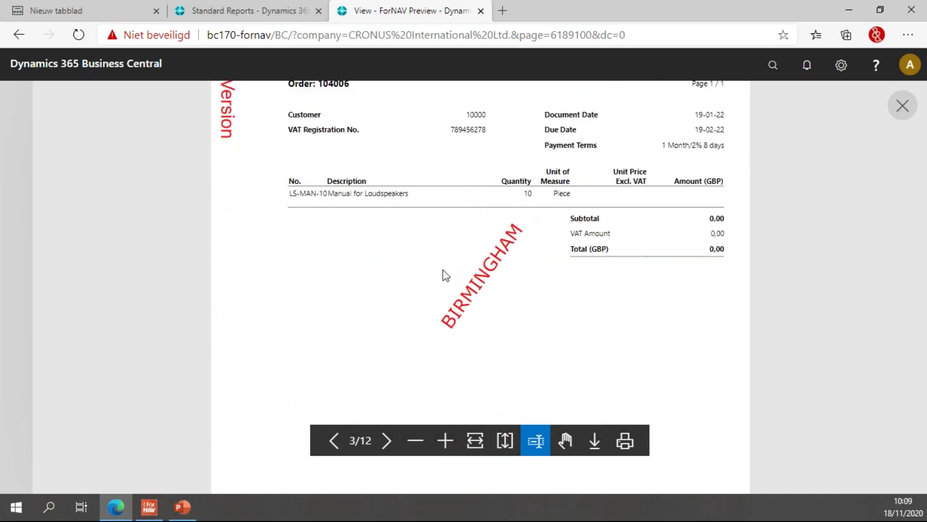
scroll(545, 276, "down", 1)
scroll(545, 277, "down", 9)
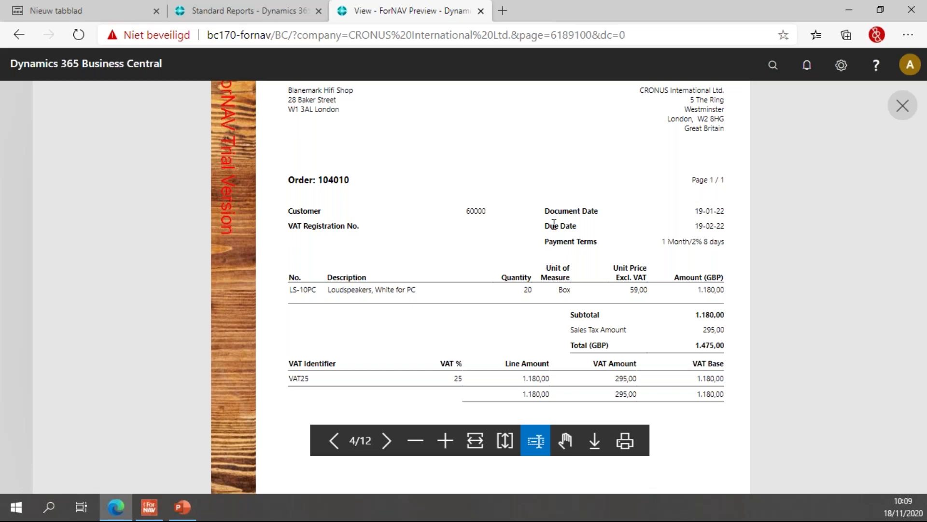
key("ctrl+w")
left_click(509, 109)
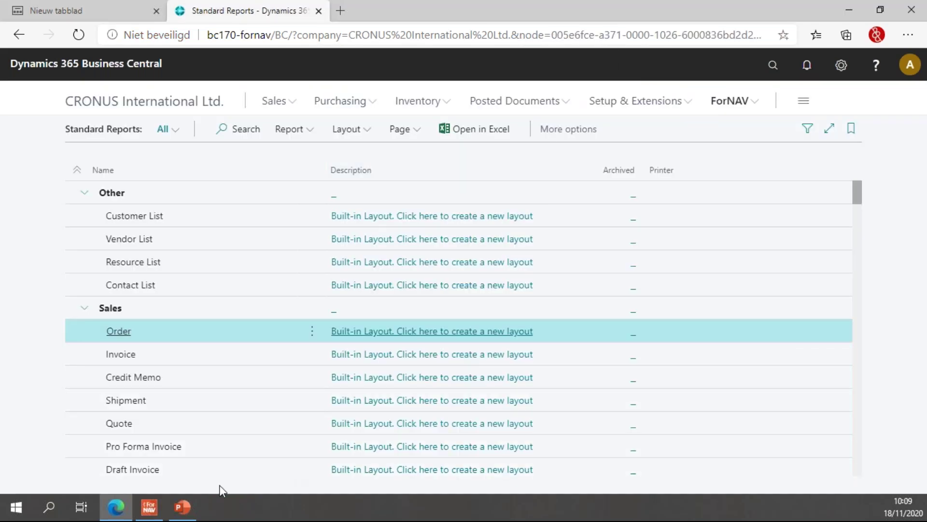
Switch to the PowerPoint presentation to review the unique watermark per responsibility center slide and advance past it
left_click(182, 508)
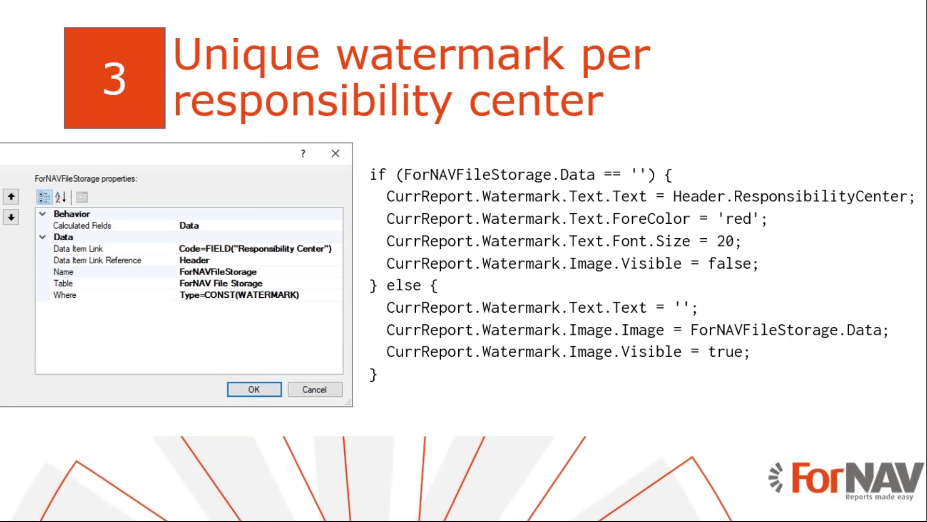
key("Right")
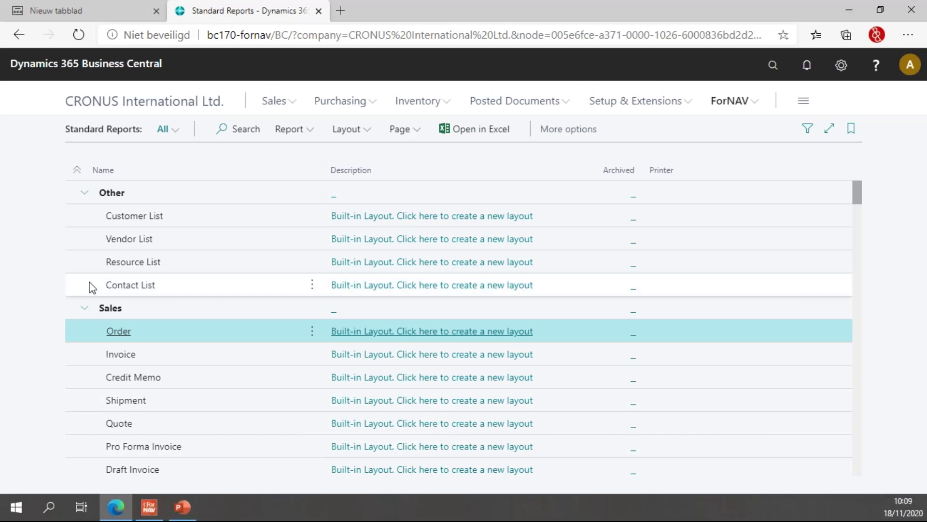
Create a new layout for the Customer List report, and save and close the ForNAV VAT Order Confirmation layout
left_click(385, 217)
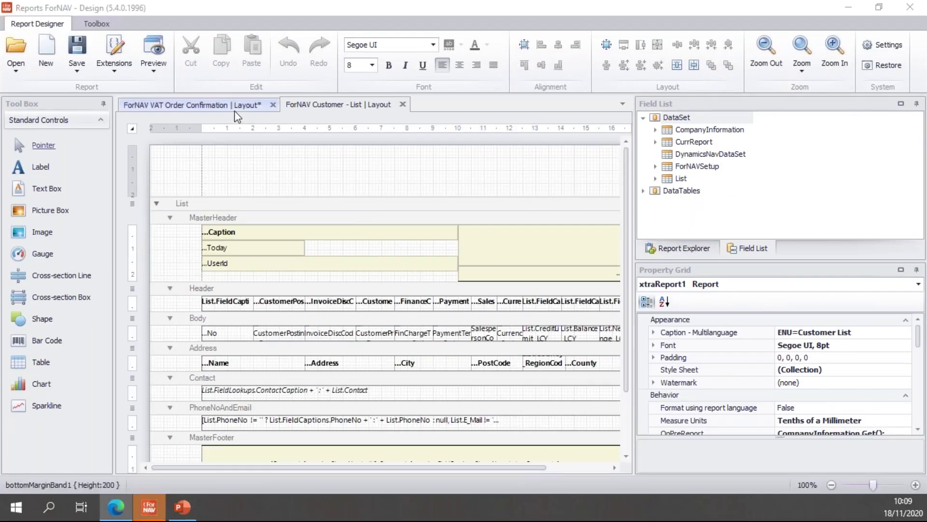
left_click(212, 108)
left_click(273, 103)
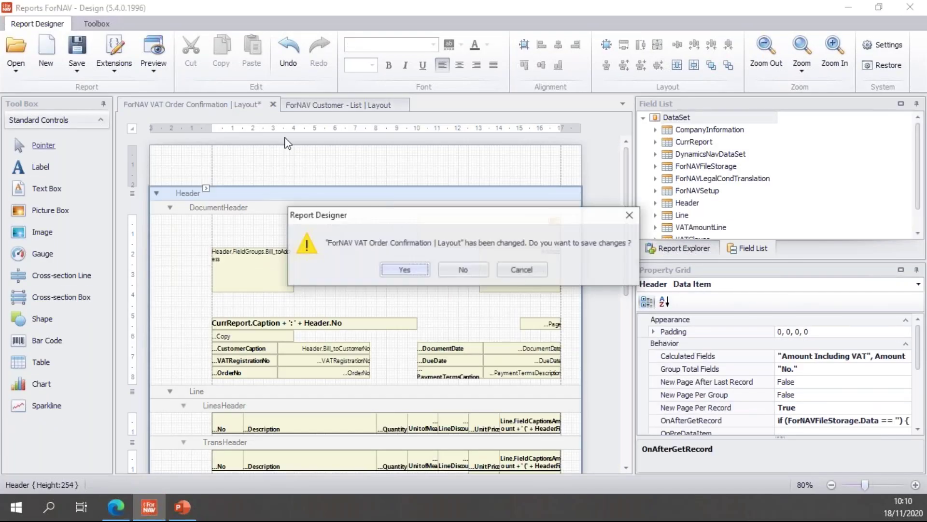
left_click(413, 269)
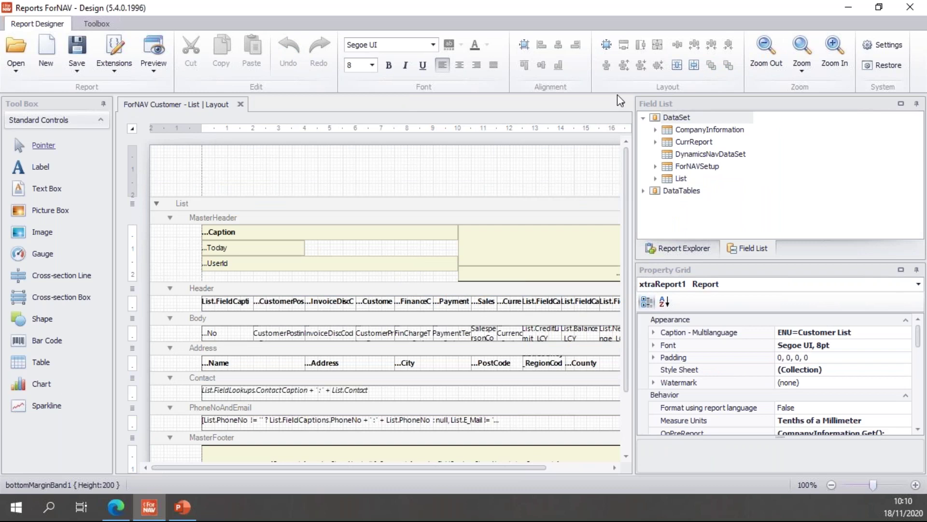
Add a record for the ForNAV File Storage table to the Customer List report's Records collection
left_click(766, 51)
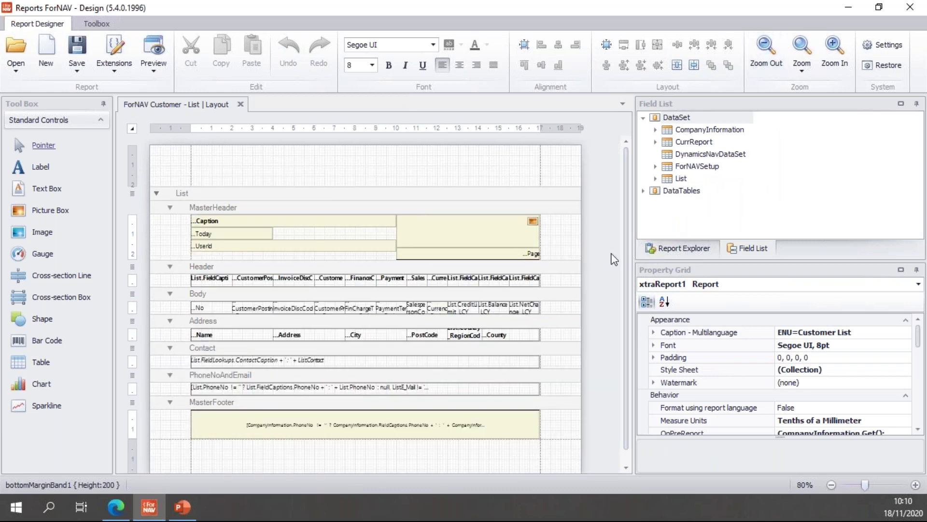
scroll(847, 420, "down", 3)
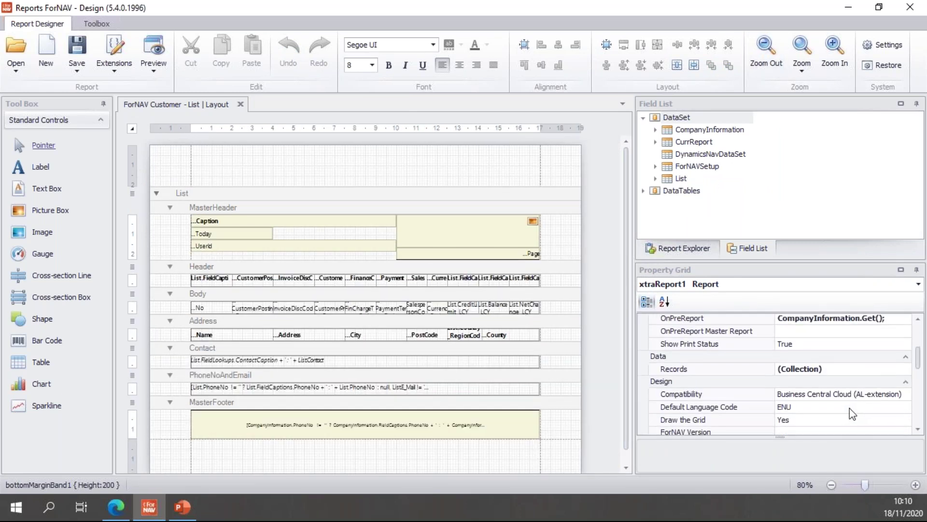
left_click(857, 369)
left_click(906, 363)
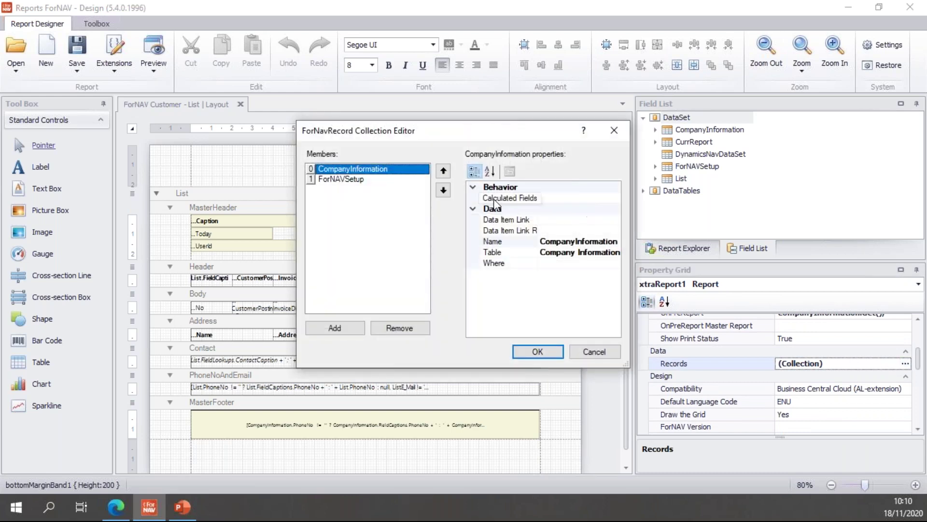
left_click(335, 329)
left_click(593, 252)
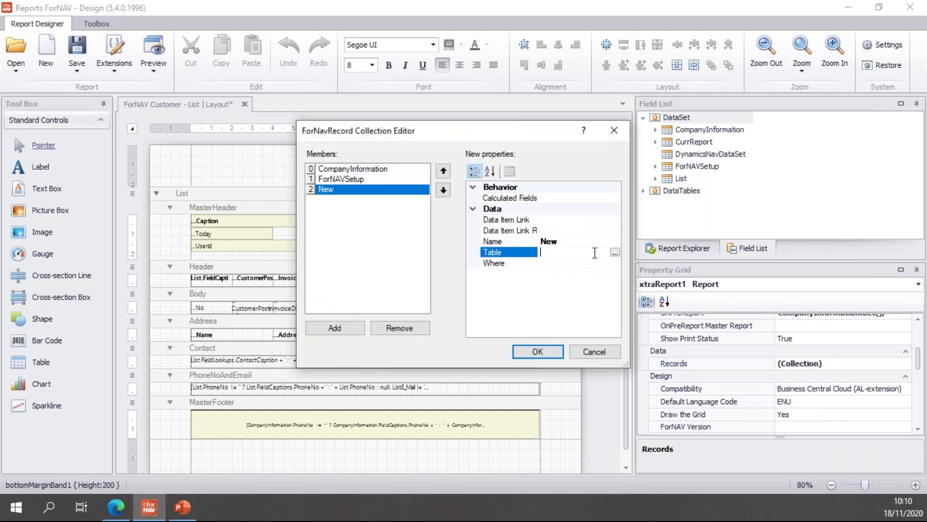
left_click(615, 253)
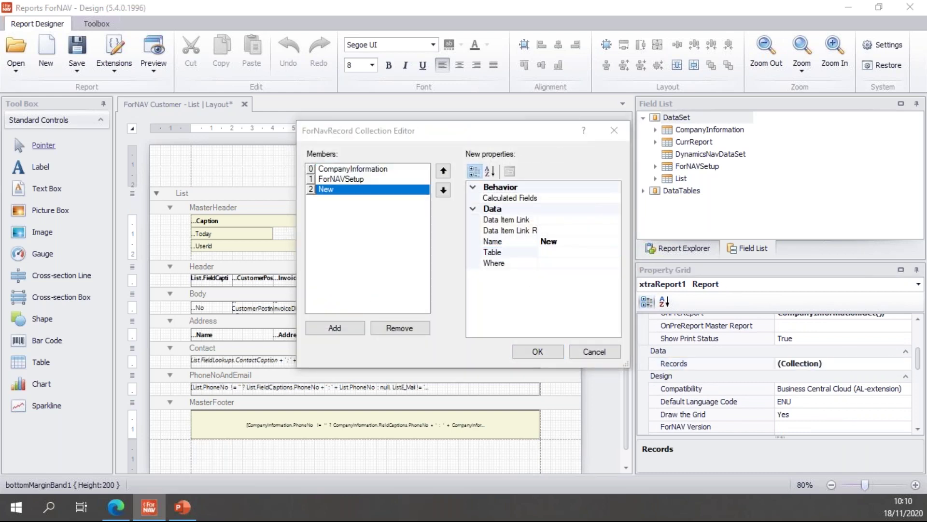
type("fornav fi")
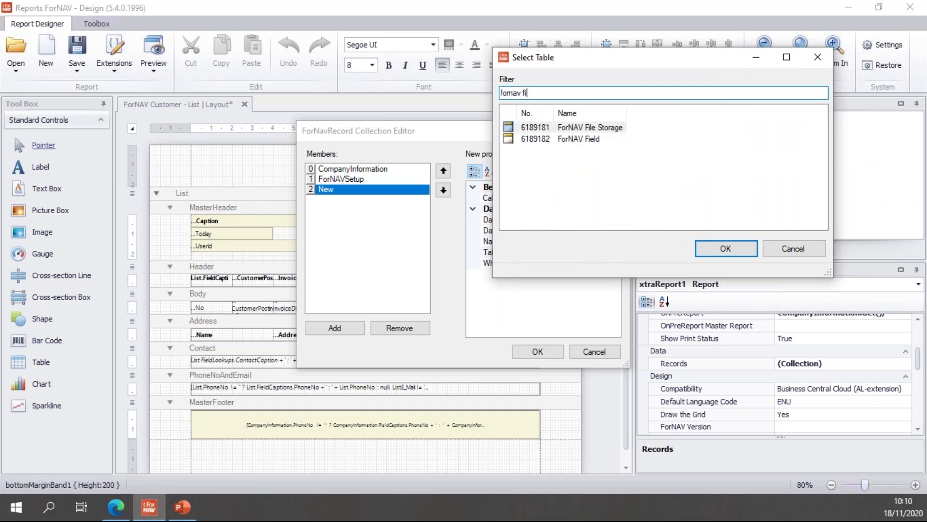
type("le")
left_click(590, 127)
left_click(734, 250)
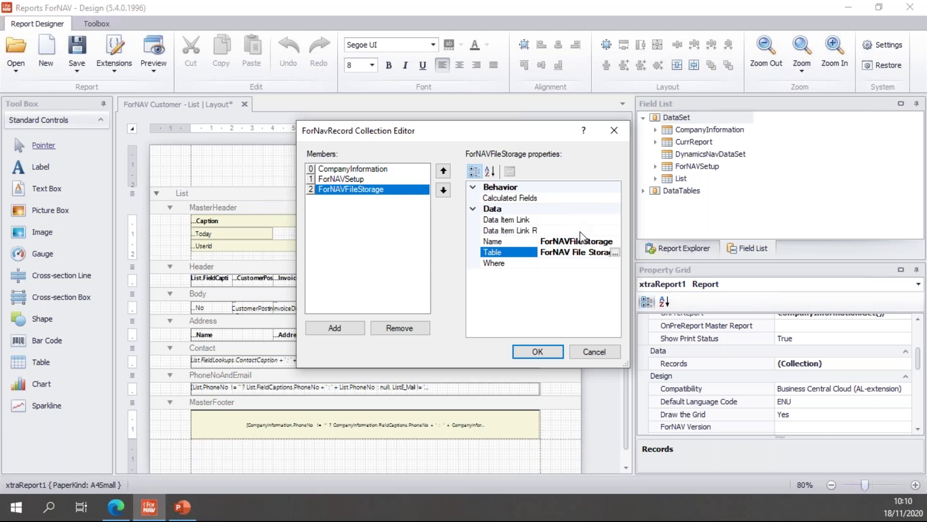
left_click(537, 351)
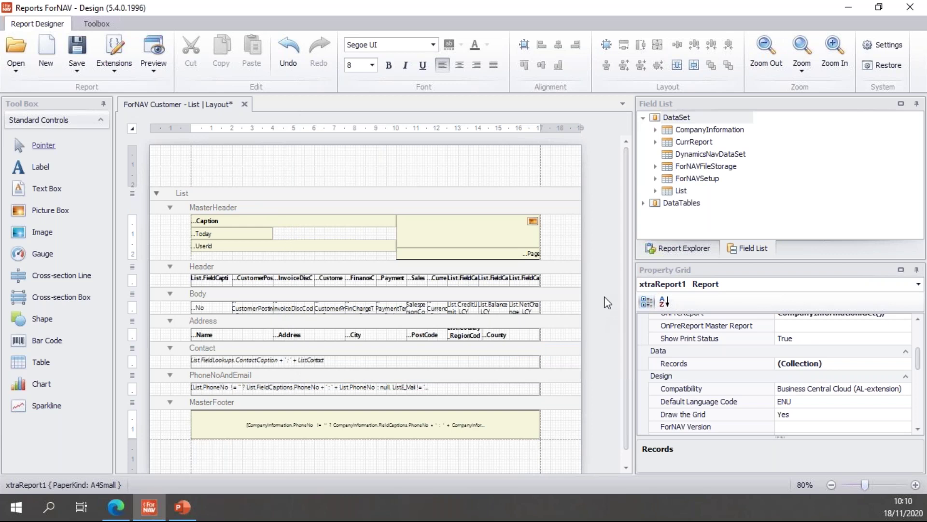
Append ForNAVFileStorage.Get('2ND', 'WATERMARK'); and ForNAVFileStorage.CalcFields('Data'); to the report's OnPreReport script
scroll(901, 361, "up", 3)
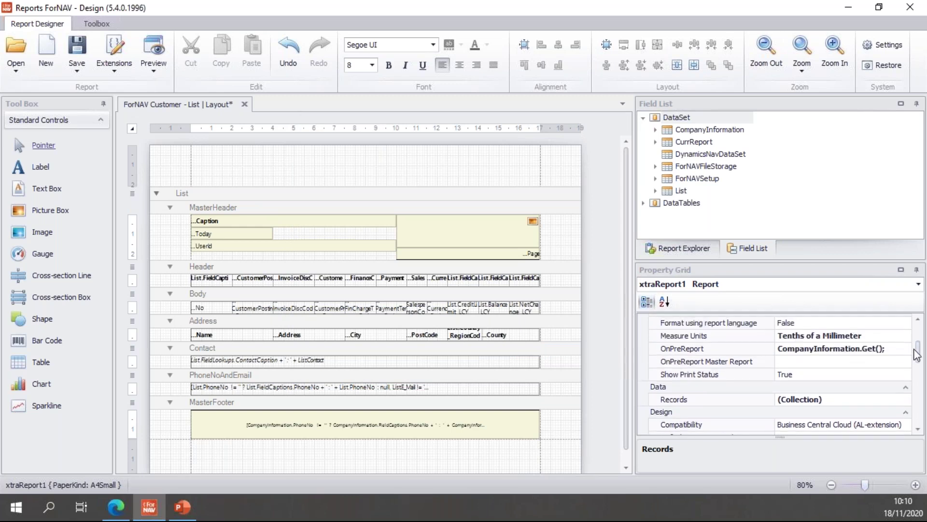
left_click(906, 348)
left_click(287, 55)
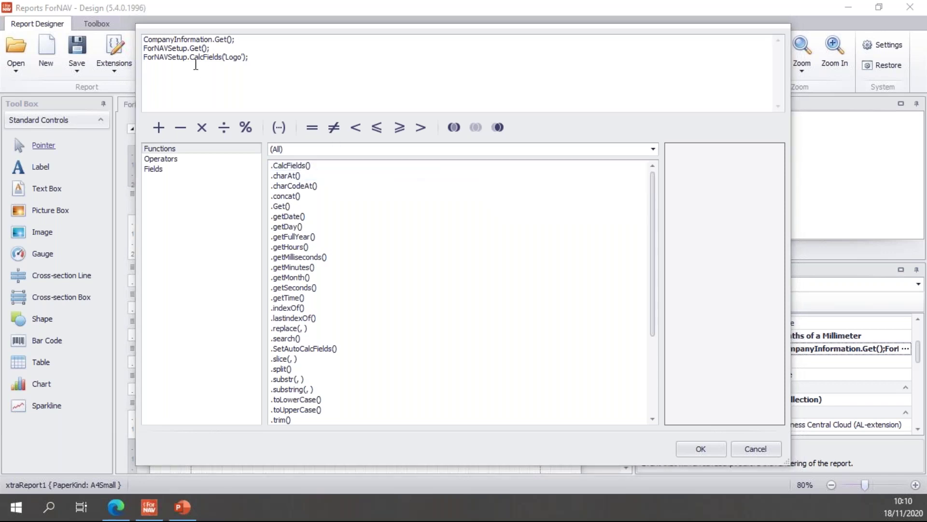
type("ForNAVFileStorage.Get('2ND', 'WATERMARK'); ForNAVFileStorage.CalcFields('Data');")
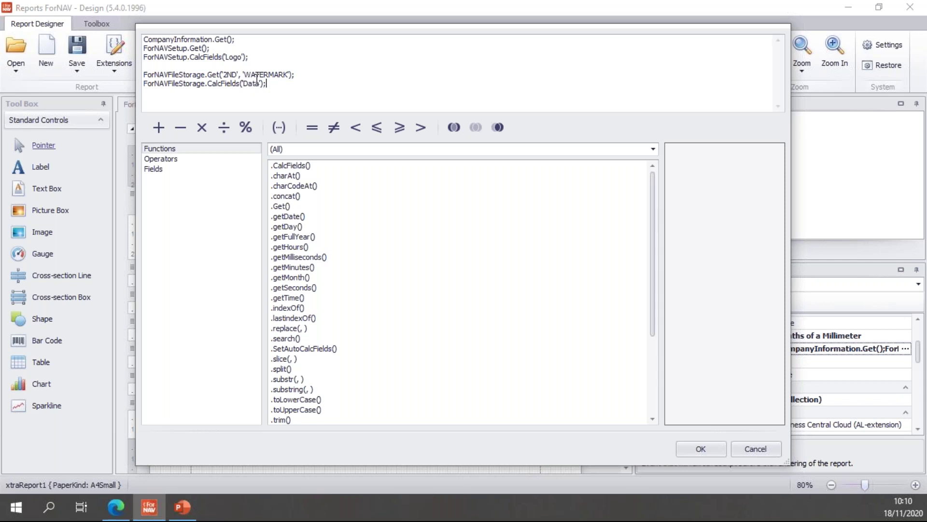
left_click(331, 73)
left_click(701, 448)
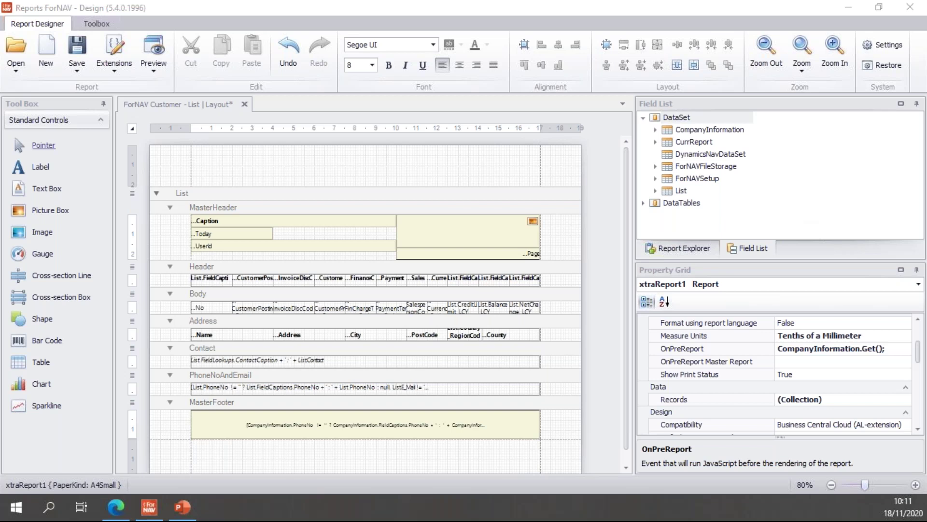
Set the List data item's OnAfterGetRecord script to CurrReport.PageNo > 1 ? CurrReport.Watermark.Image.Image = ForNAVFileStorage.Data : null
left_click(601, 259)
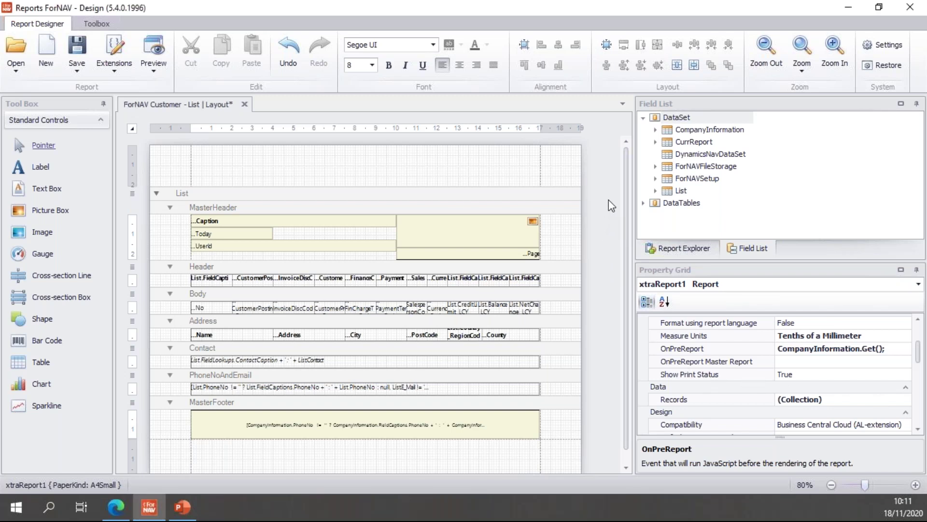
left_click(563, 192)
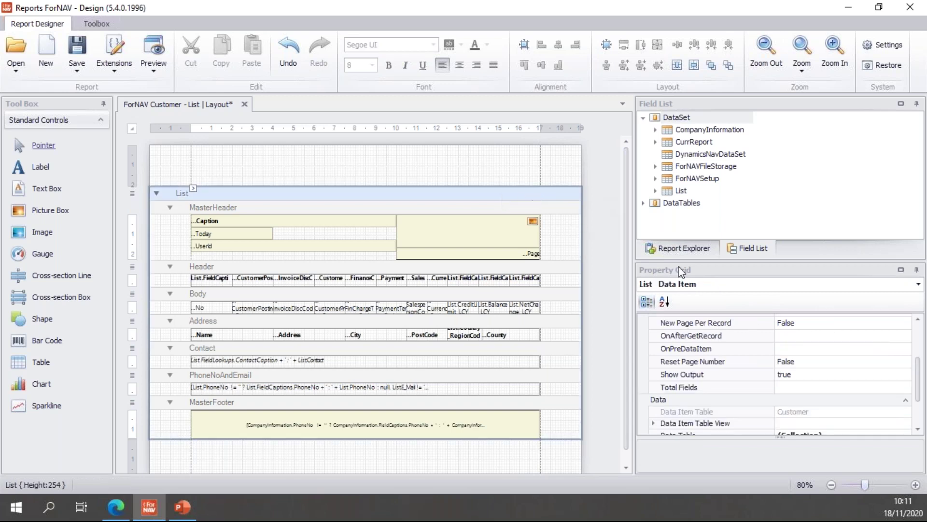
left_click(835, 335)
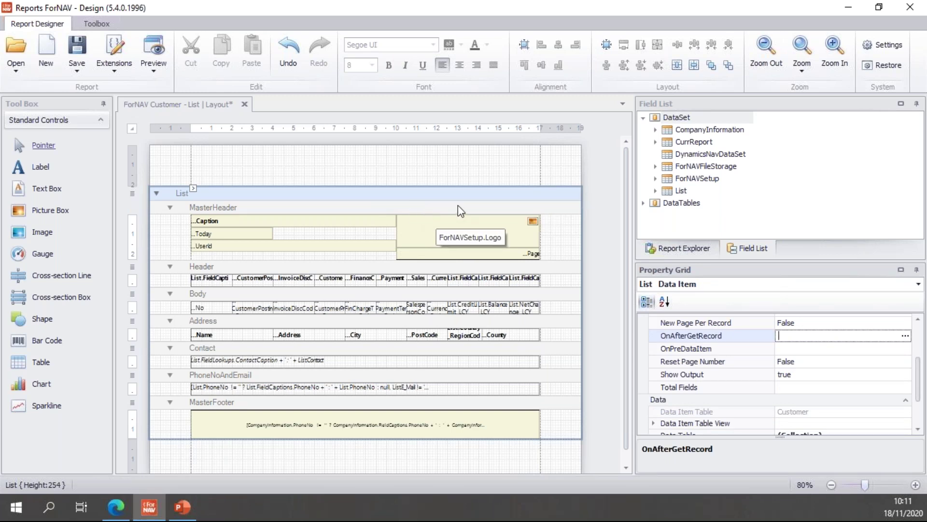
left_click(906, 335)
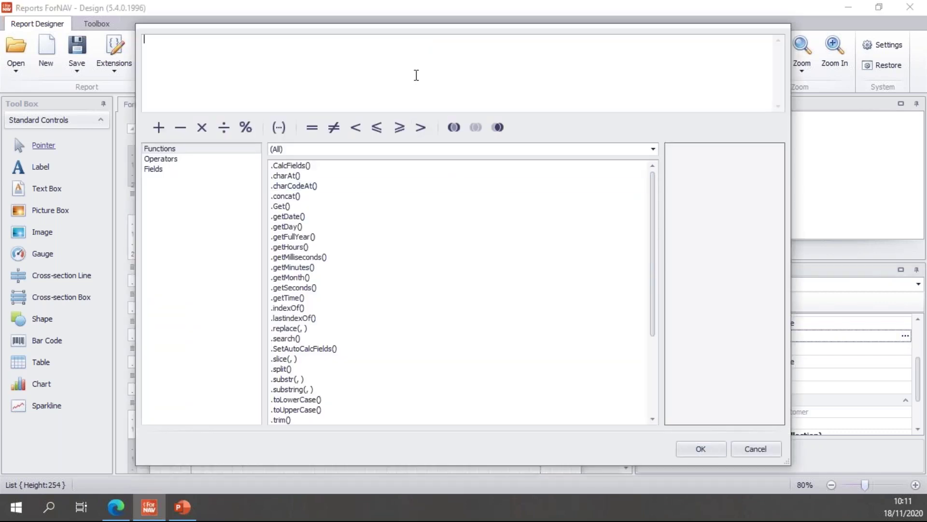
type("CurrReport.PageNo > 1 ? CurrReport.Watermark.Image.Image = ForNAVFileStorage.Data : null")
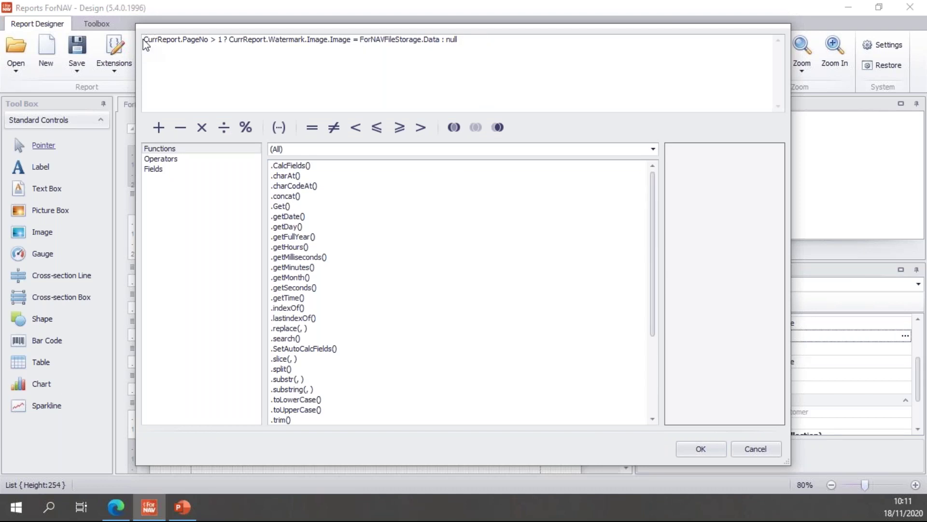
left_click_drag(144, 41, 441, 45)
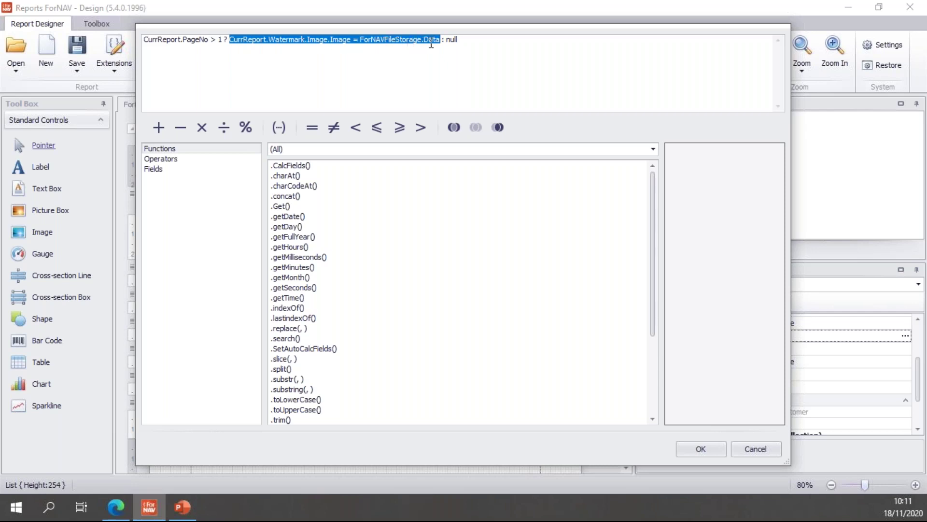
double_click(463, 42)
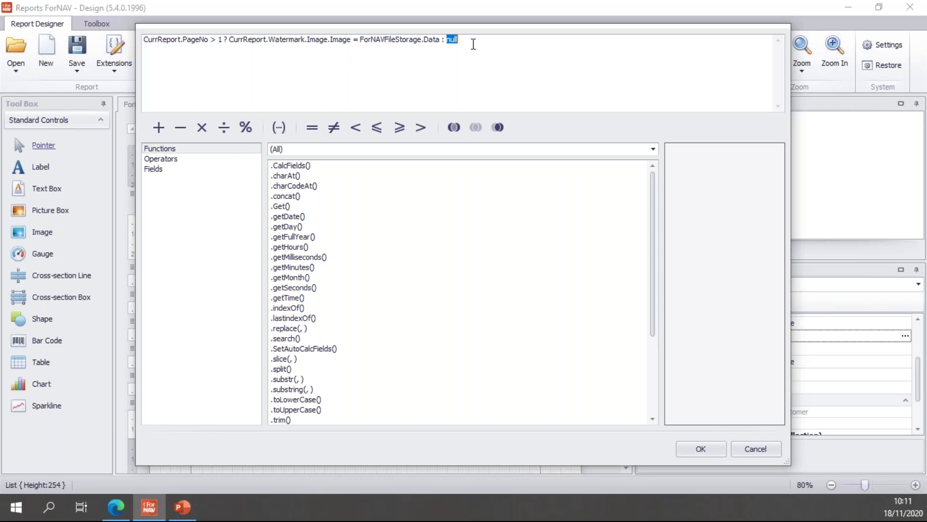
left_click(502, 43)
left_click(715, 451)
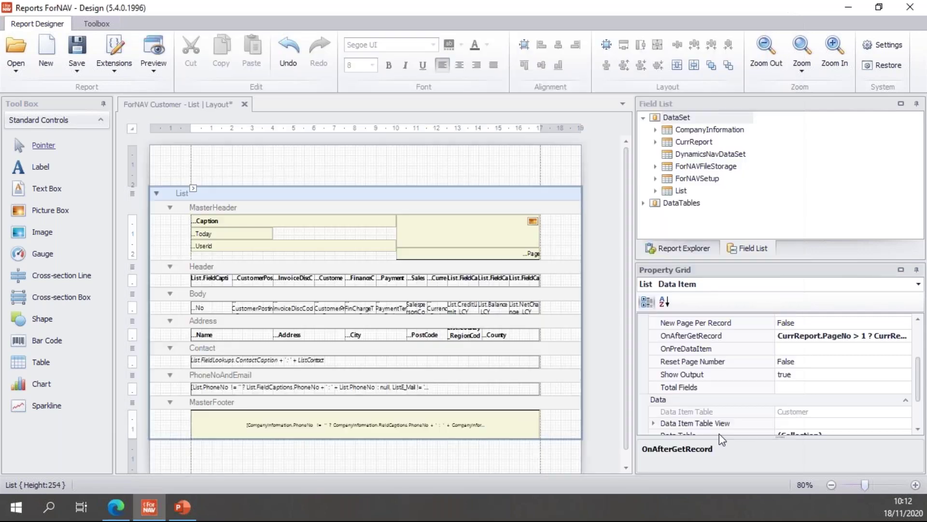
Preview the Customer List report without filters, compare the watermarks on the first and follow-up pages, and close the preview
left_click(610, 252)
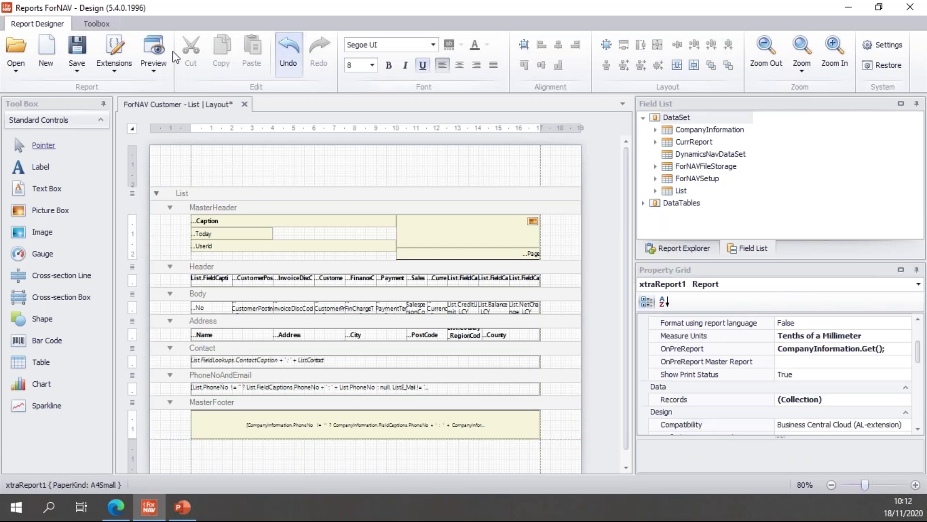
left_click(154, 49)
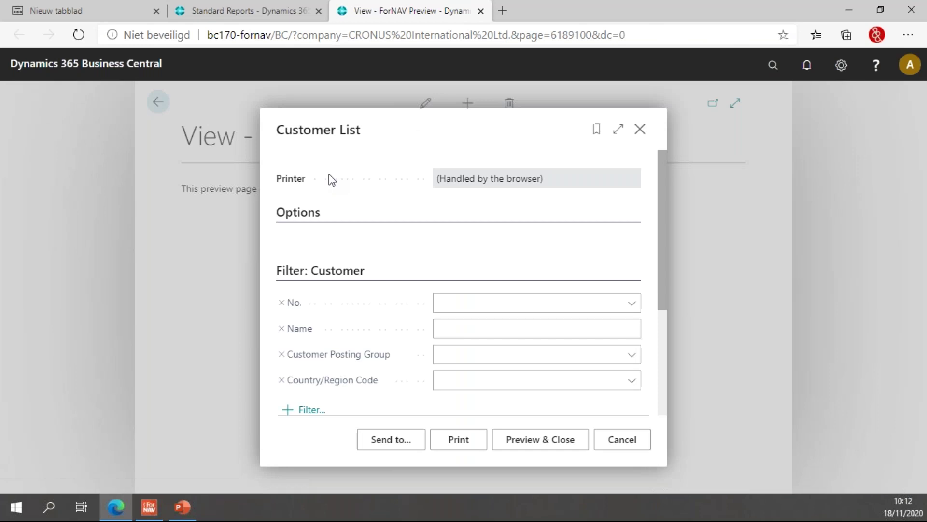
left_click(572, 439)
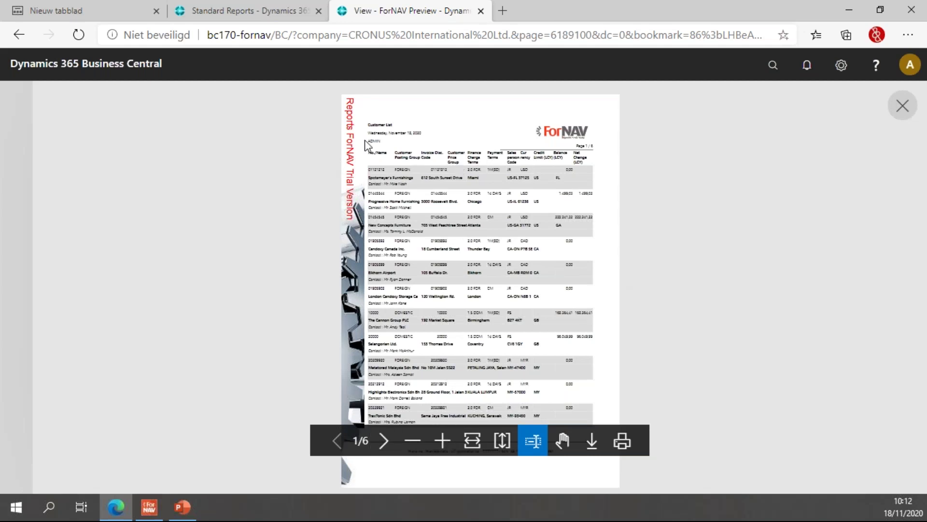
scroll(668, 205, "down", 10)
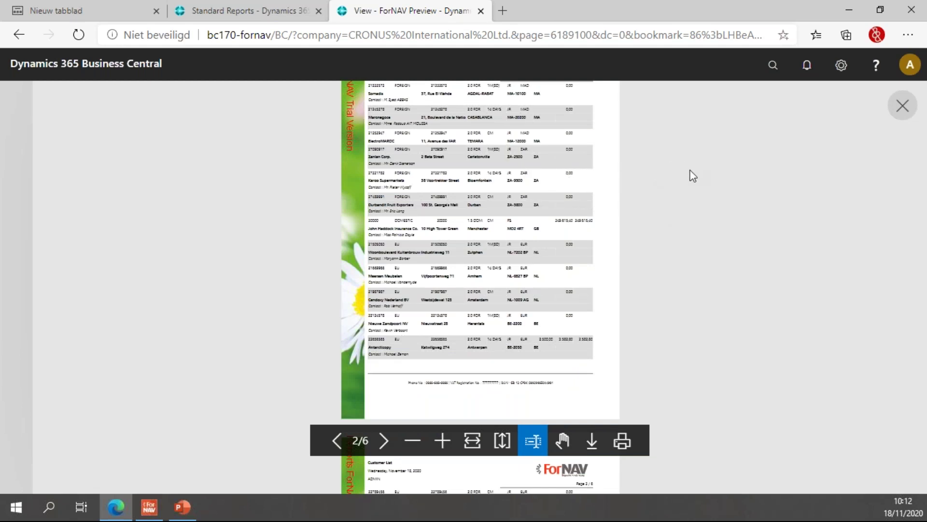
left_click(481, 10)
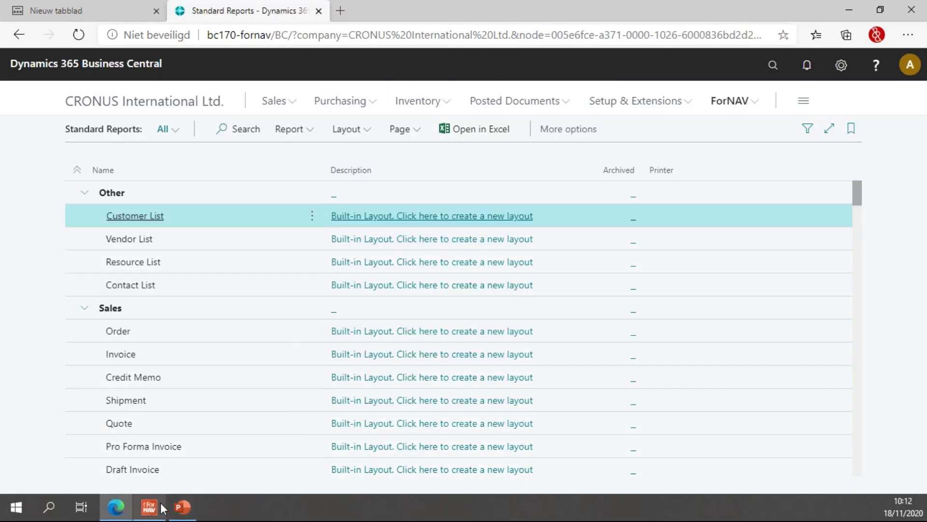
Switch to the PowerPoint presentation and advance past the follow-up page watermark slide to the Summary slide
left_click(182, 506)
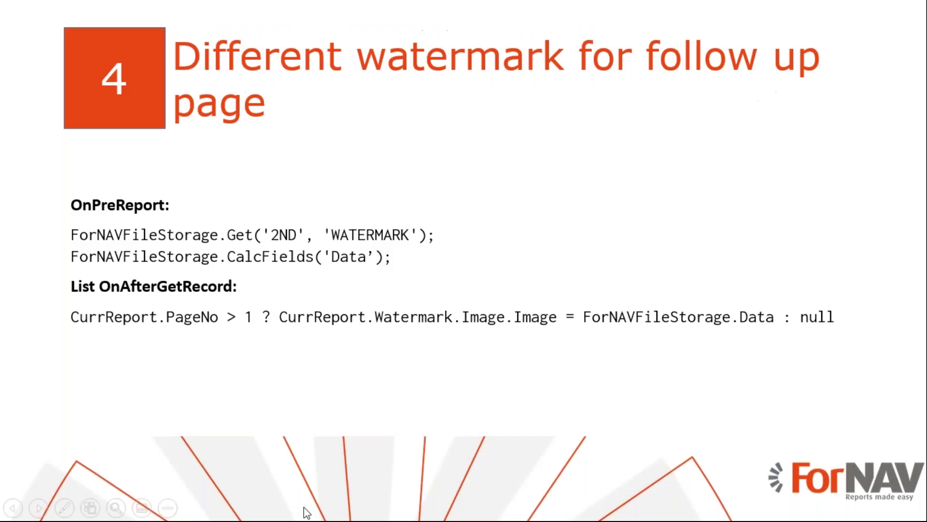
left_click(663, 409)
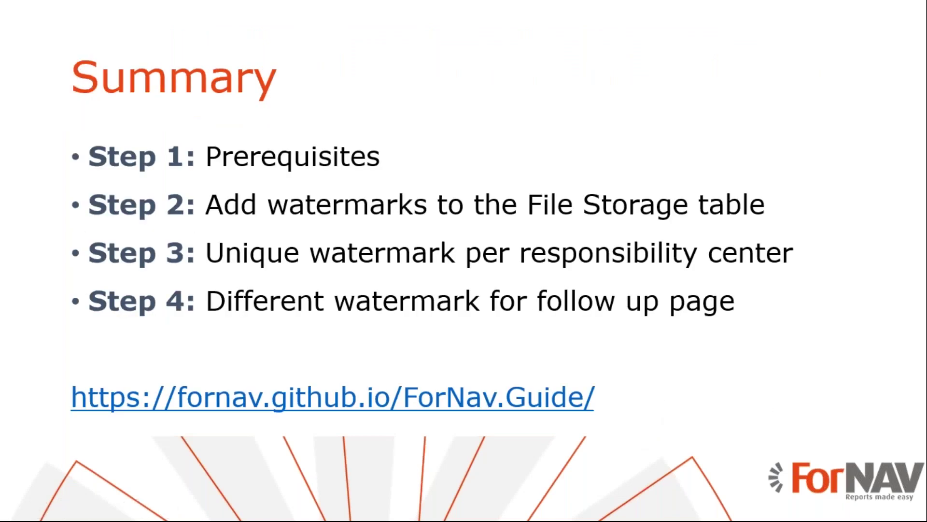